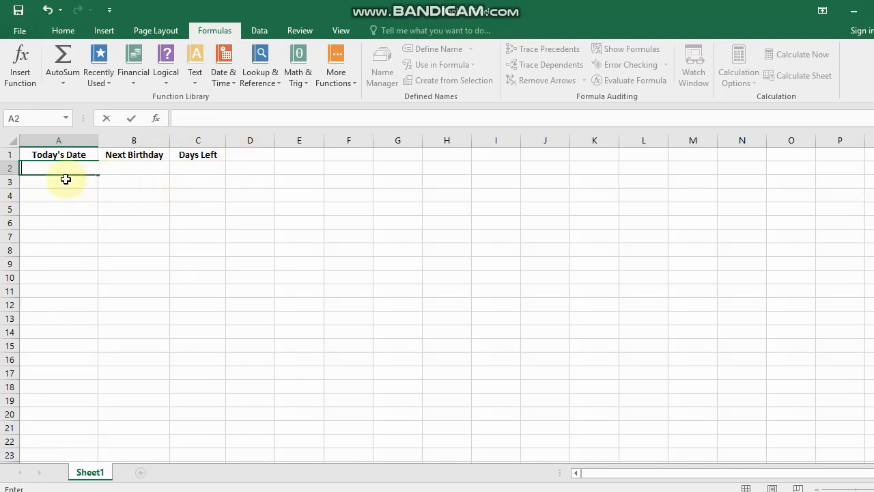
pyautogui.click(62, 32)
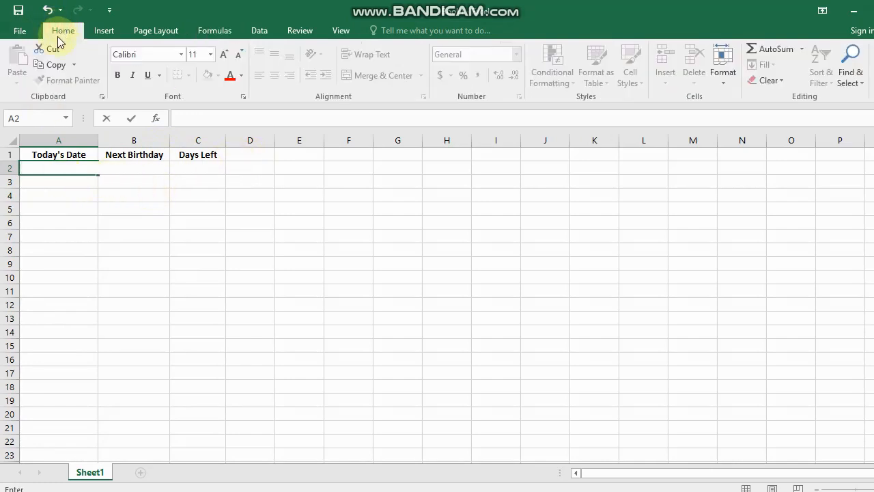
pyautogui.click(78, 169)
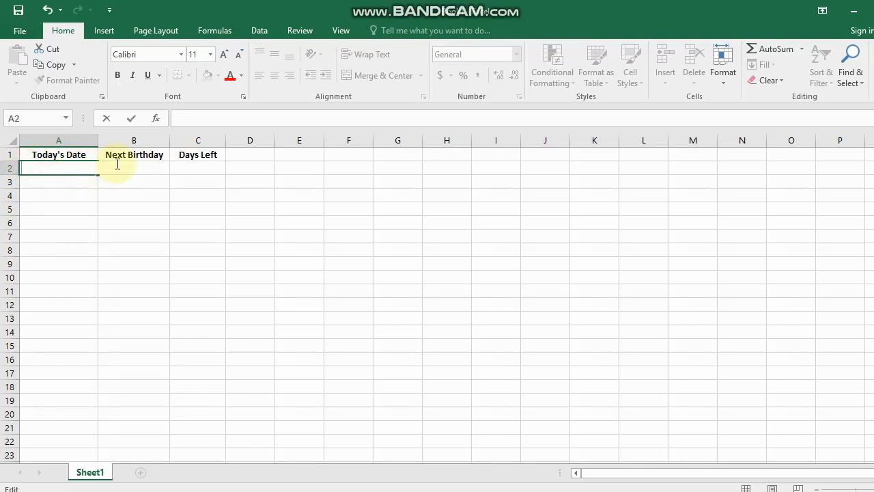
pyautogui.click(35, 153)
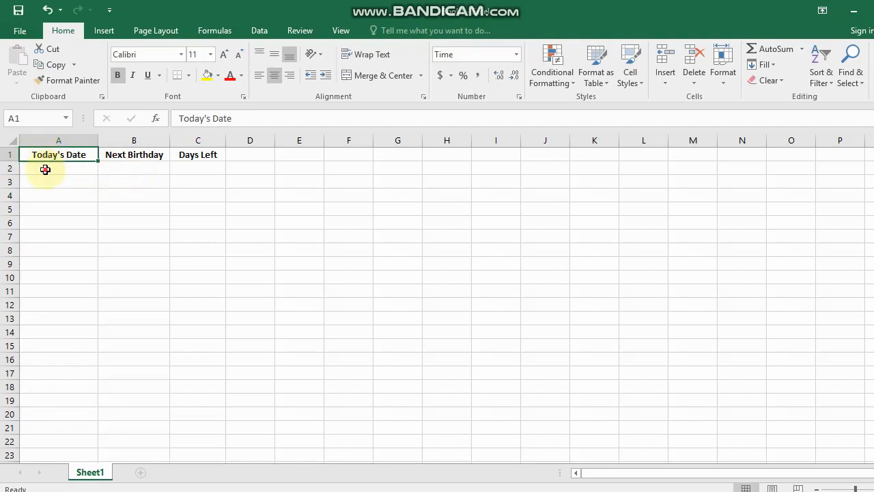
# Insert the DATE function in A2 under Today's Date with year 2020, month 6 and day 25
pyautogui.click(42, 169)
pyautogui.moveTo(42, 169); pyautogui.dragTo(141, 170)
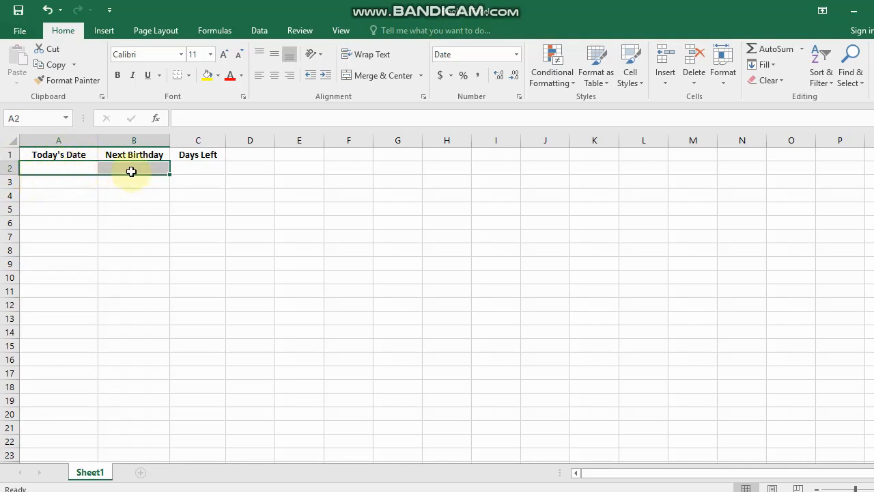
pyautogui.click(231, 32)
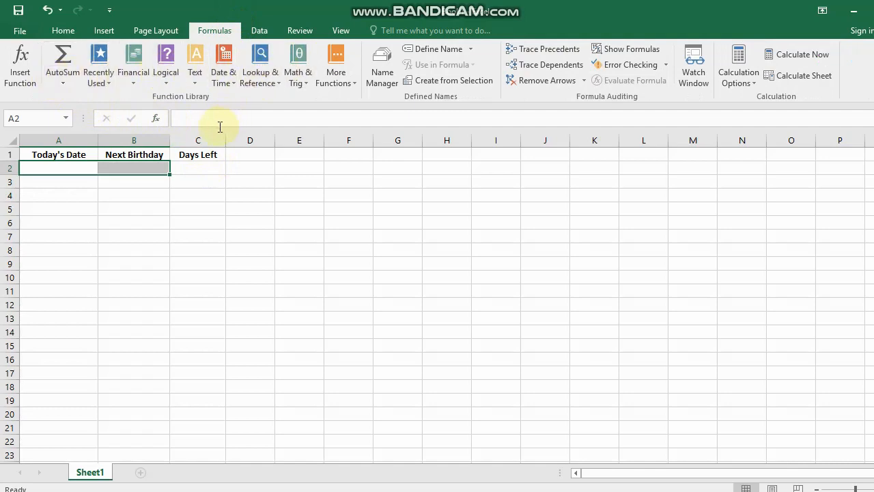
pyautogui.click(232, 85)
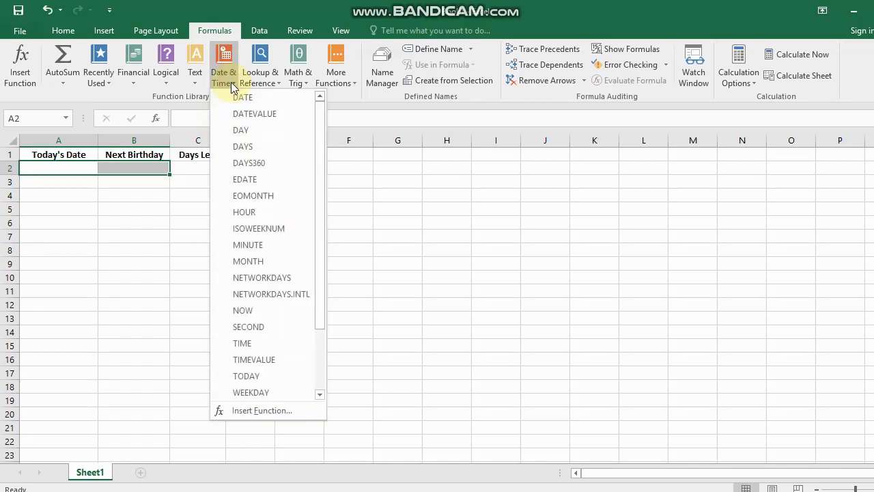
pyautogui.click(241, 99)
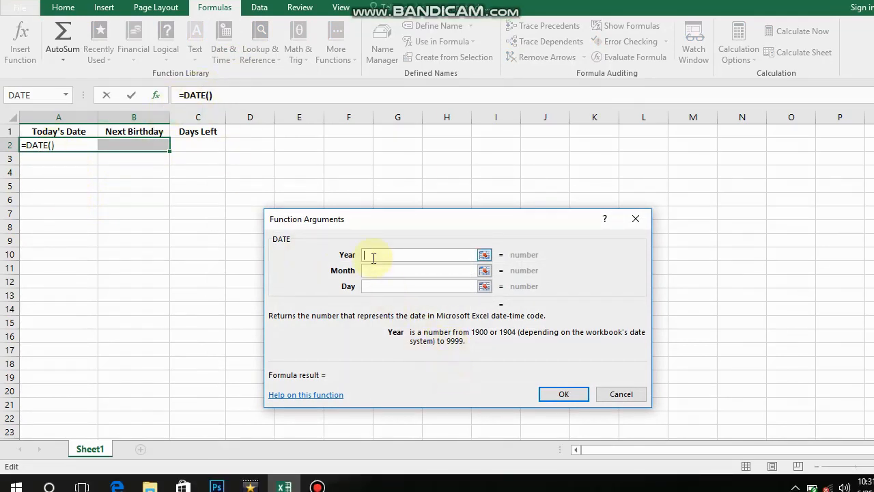
pyautogui.click(377, 277)
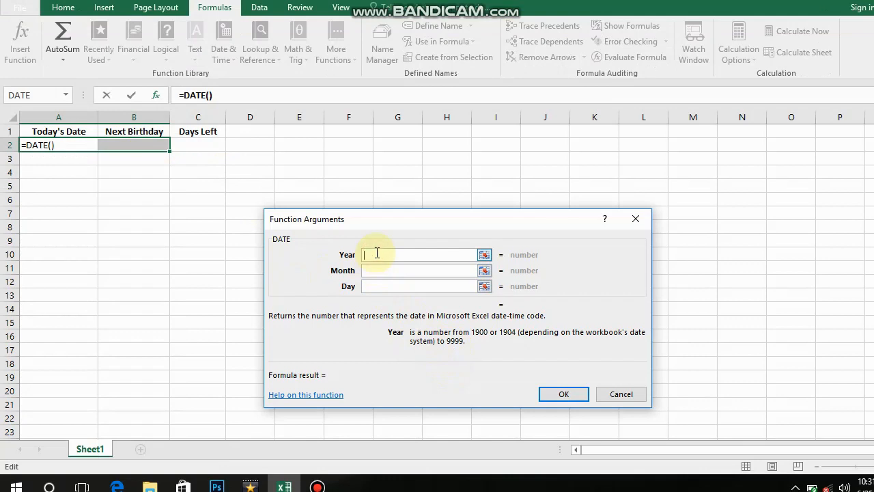
pyautogui.write('2020')
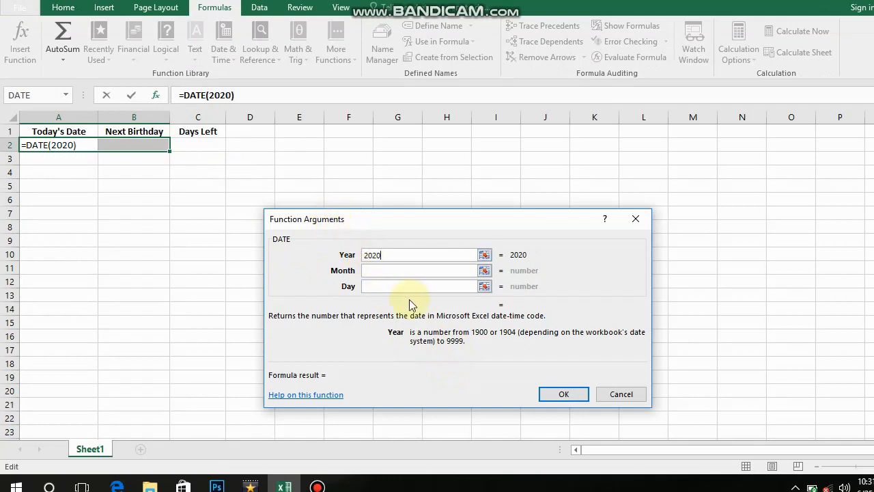
pyautogui.click(391, 270)
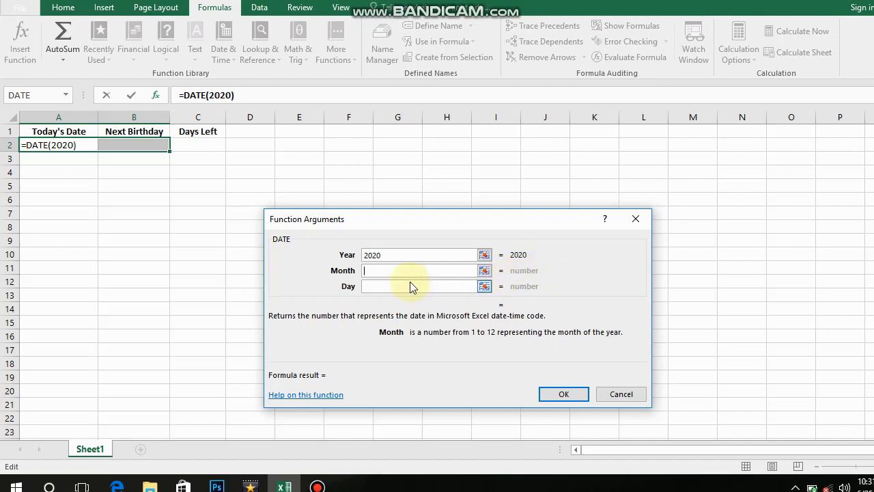
pyautogui.write('6')
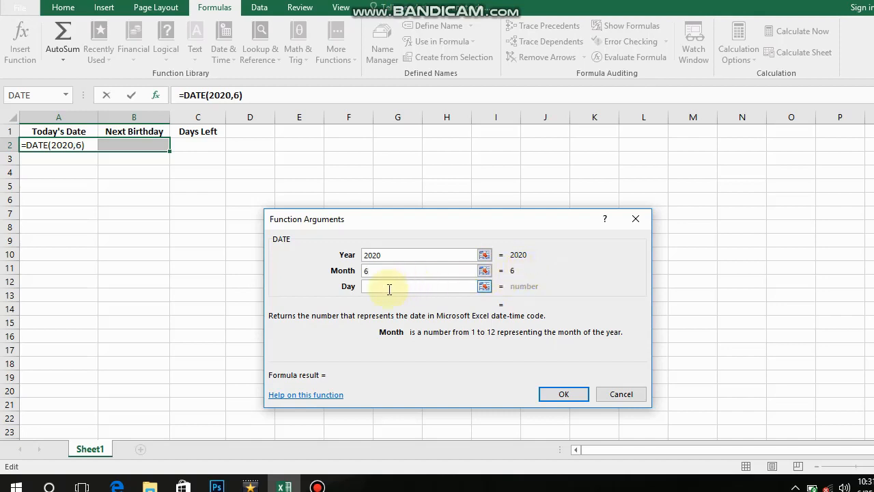
pyautogui.click(391, 286)
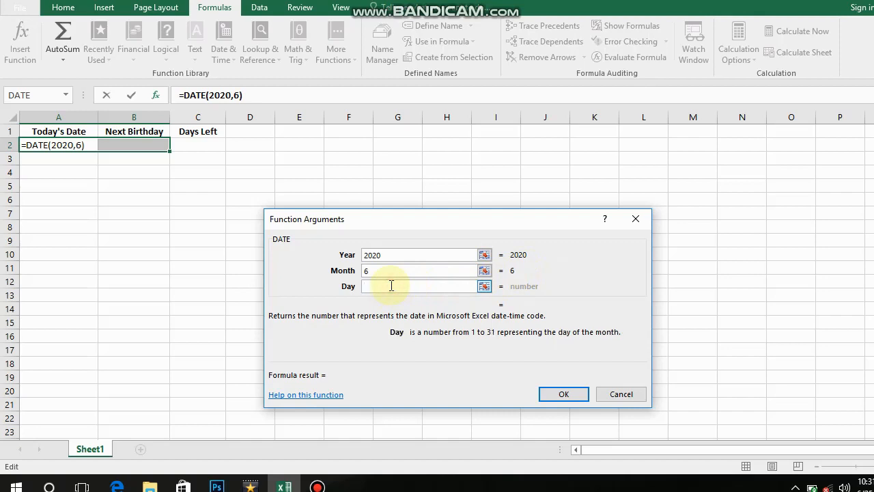
pyautogui.write('25')
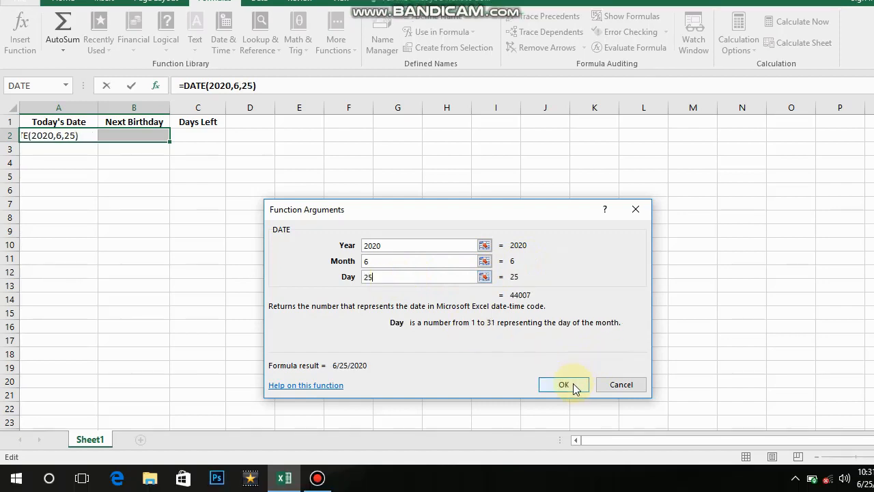
pyautogui.click(574, 386)
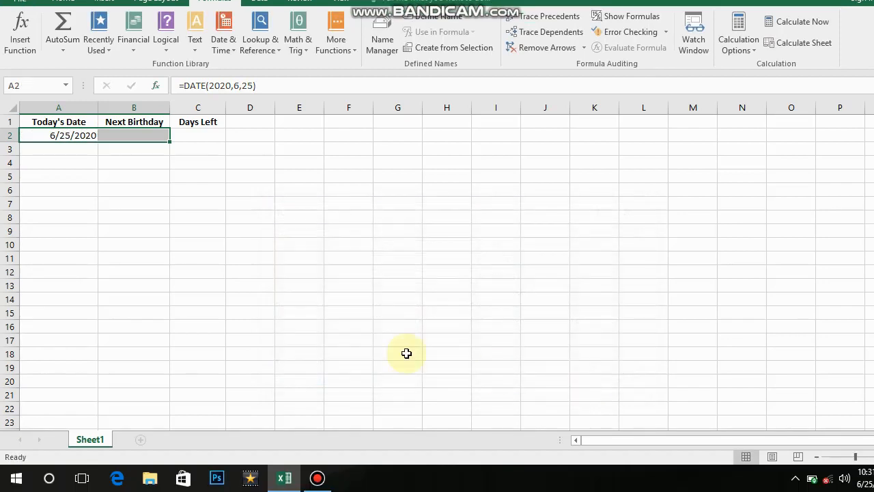
# Insert the DATE function in B2 under Next Birthday with year 2020, month 11 and day 17
pyautogui.click(148, 134)
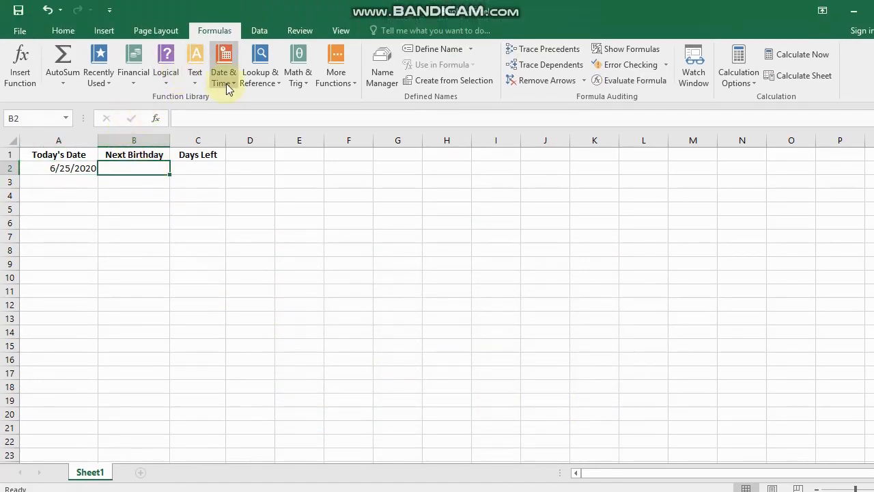
pyautogui.click(233, 51)
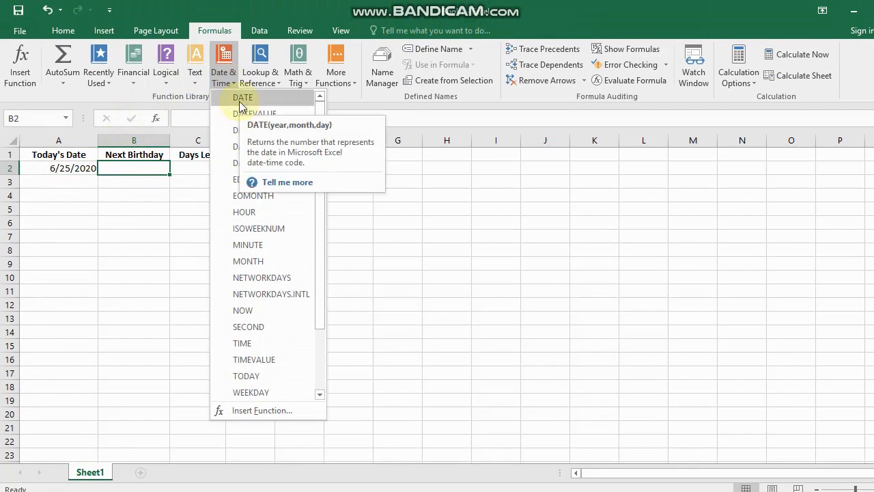
pyautogui.click(239, 103)
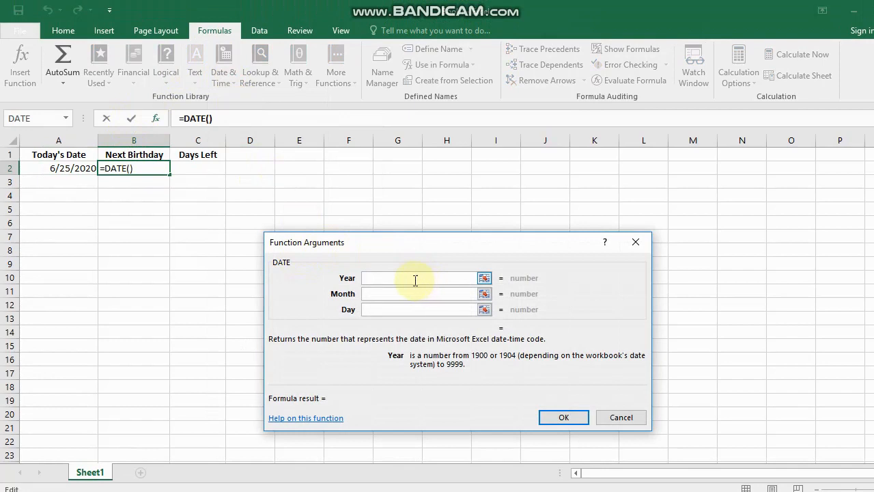
pyautogui.write('2020')
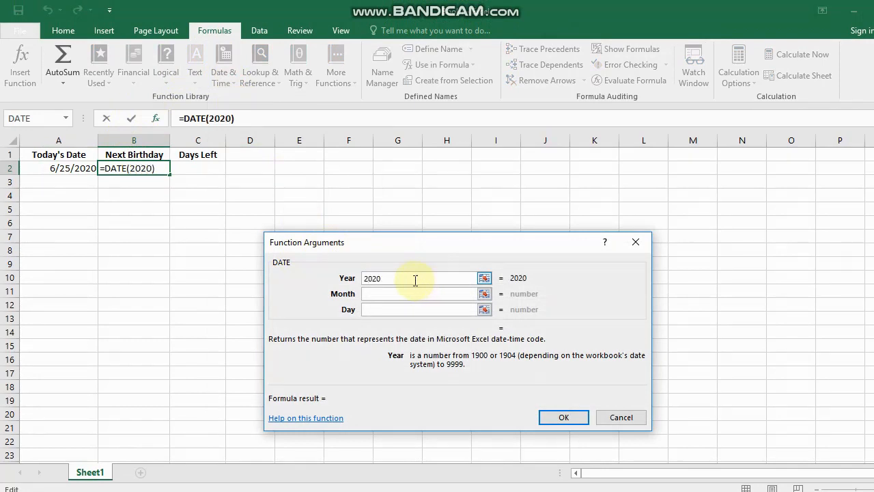
pyautogui.click(378, 294)
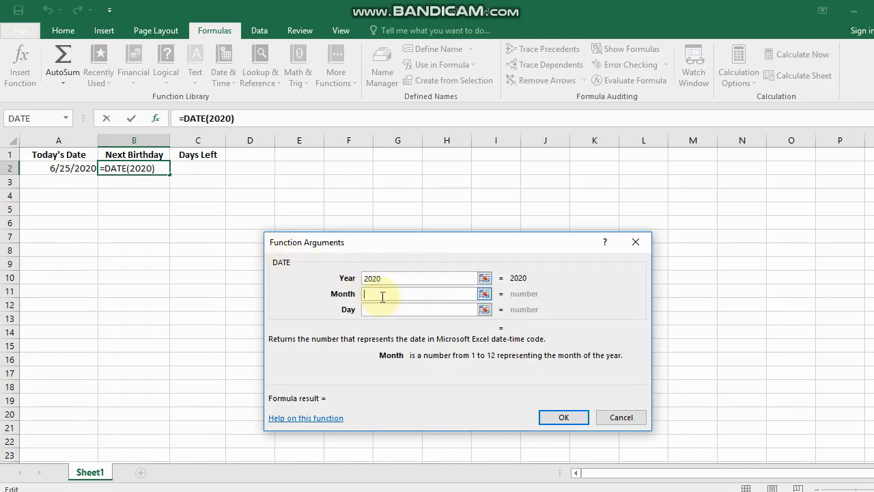
pyautogui.write('11')
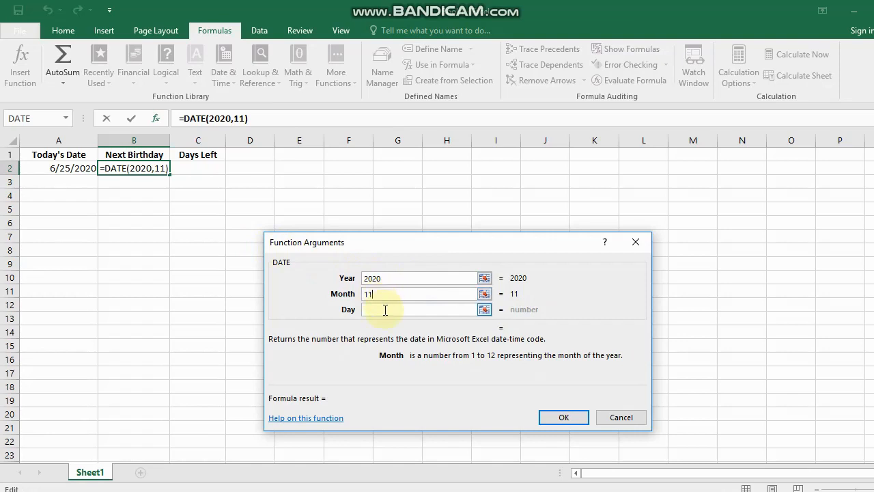
pyautogui.click(385, 310)
pyautogui.write('17')
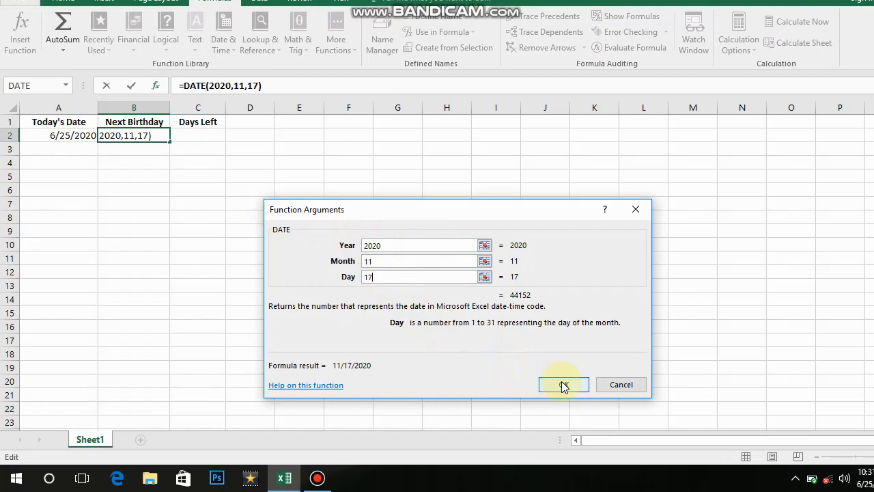
pyautogui.click(564, 385)
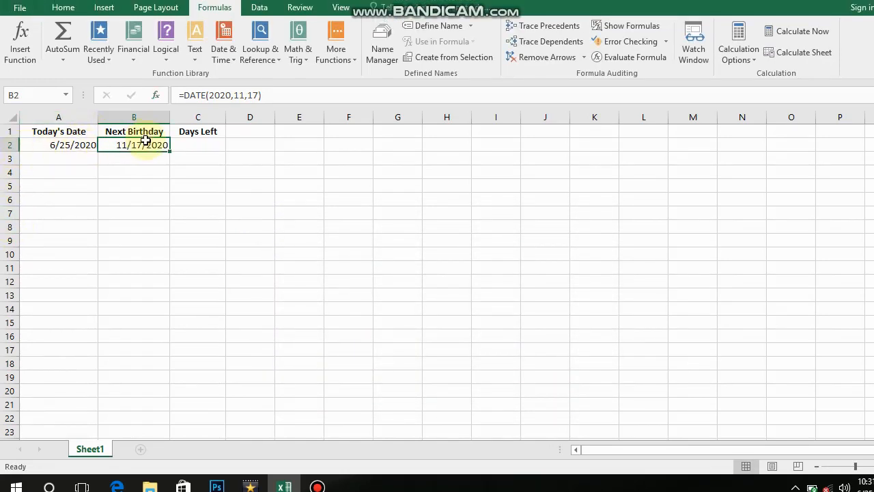
# Insert the DAYS360 function in C2 under Days Left with start date A2, end date B2 and method True
pyautogui.click(86, 153)
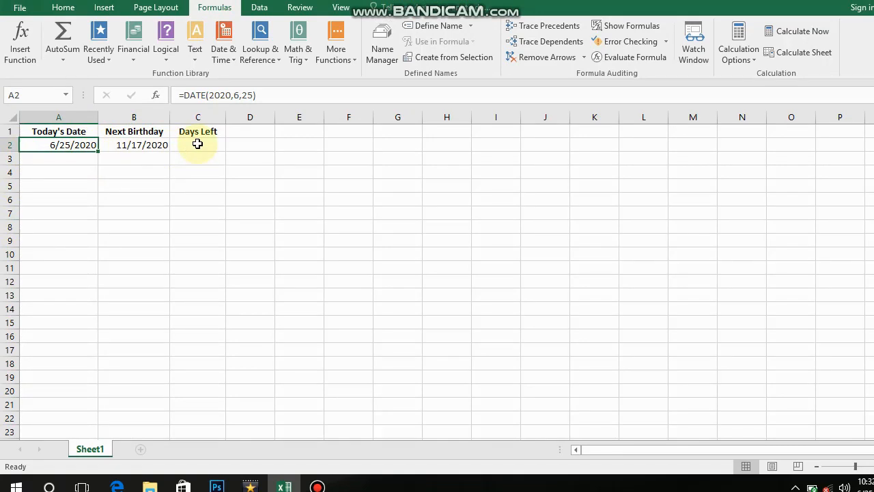
pyautogui.click(197, 144)
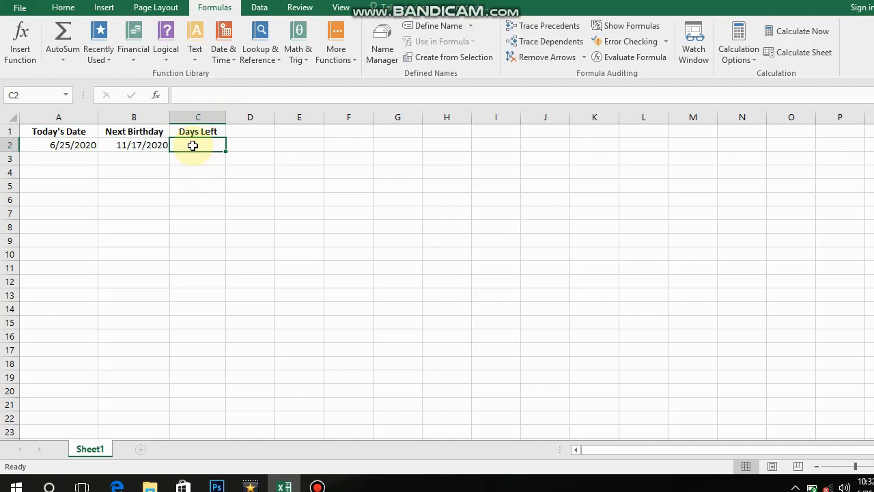
pyautogui.click(233, 80)
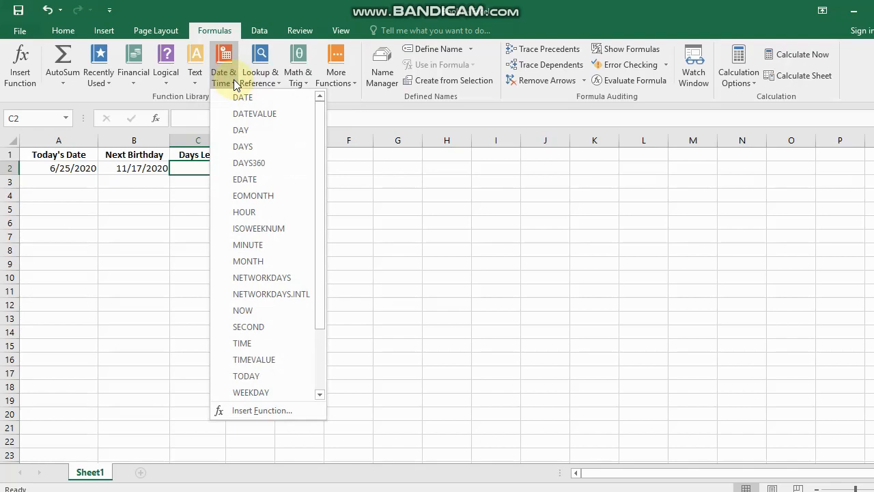
pyautogui.click(241, 164)
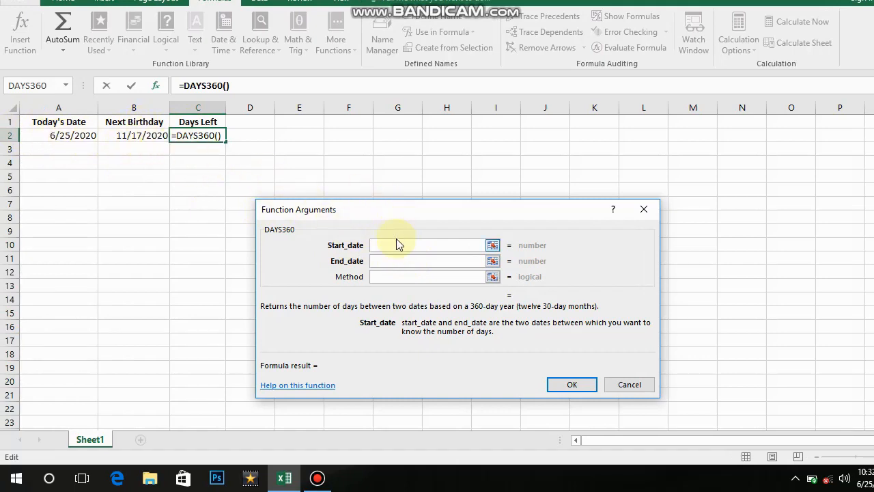
pyautogui.write('A')
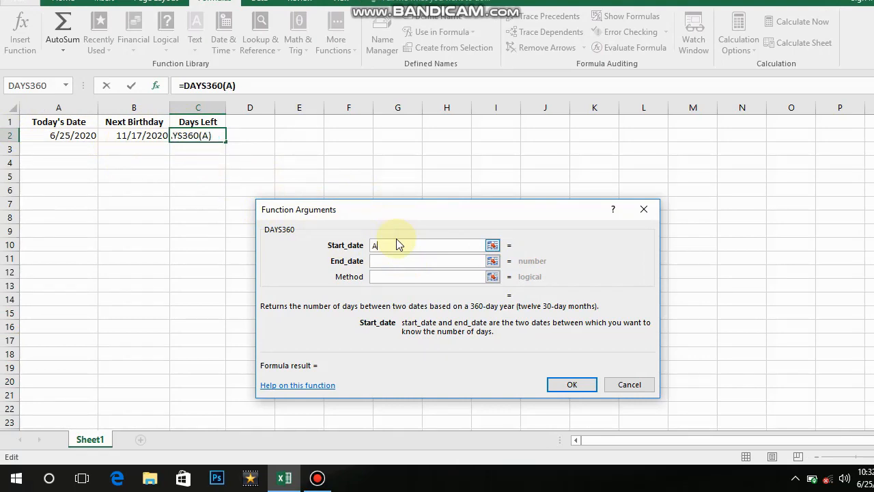
pyautogui.write('2')
pyautogui.click(397, 265)
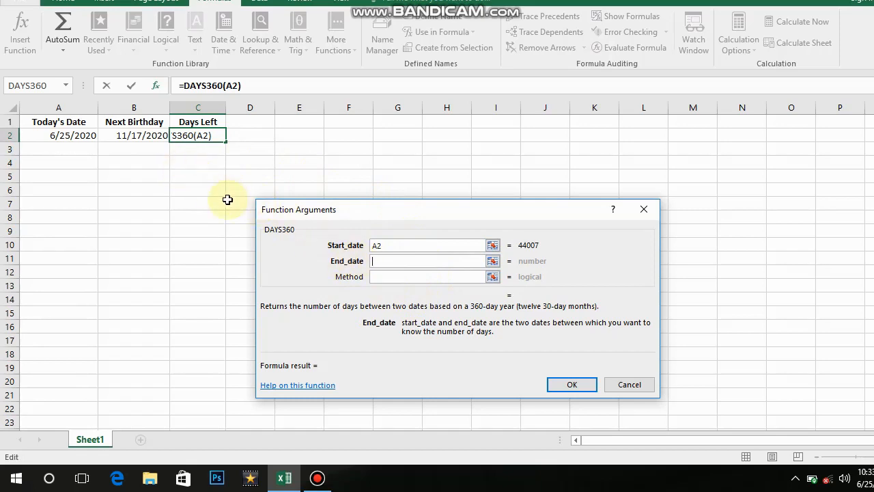
pyautogui.write('B')
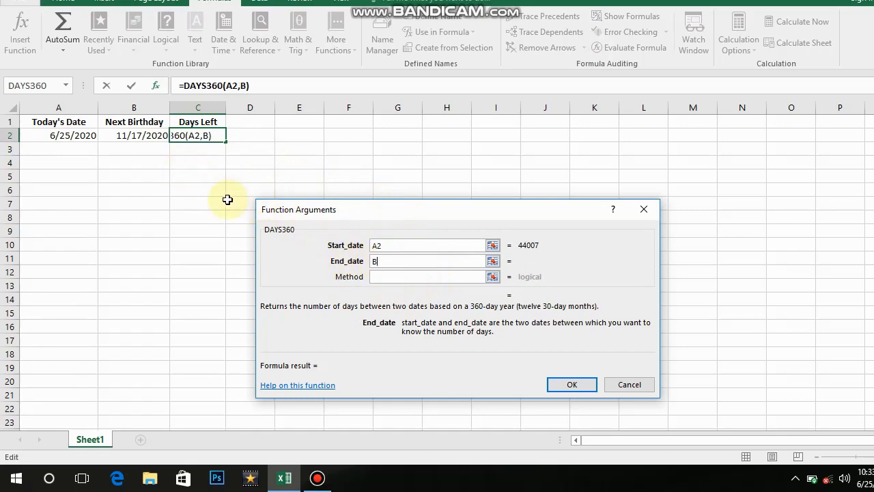
pyautogui.write('2')
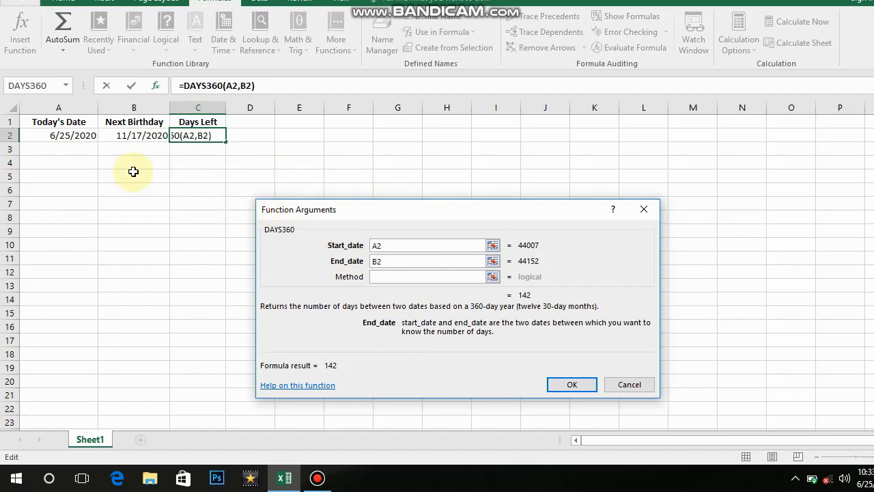
pyautogui.click(392, 277)
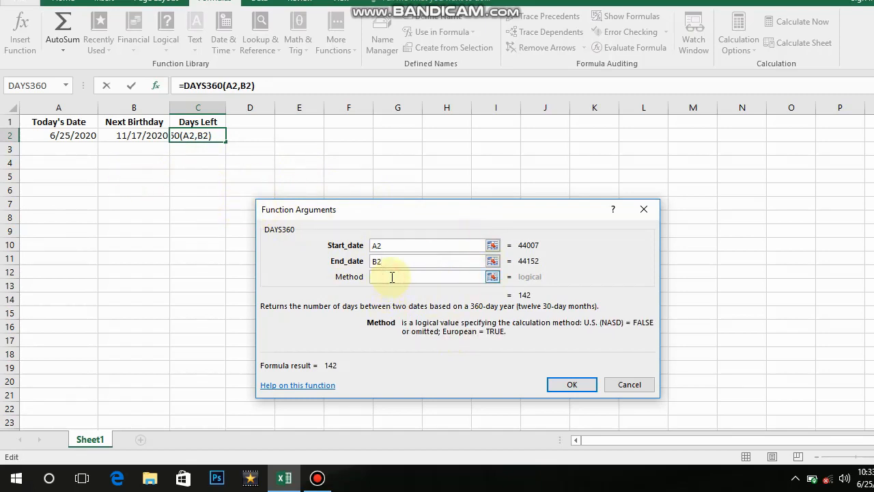
pyautogui.write('True')
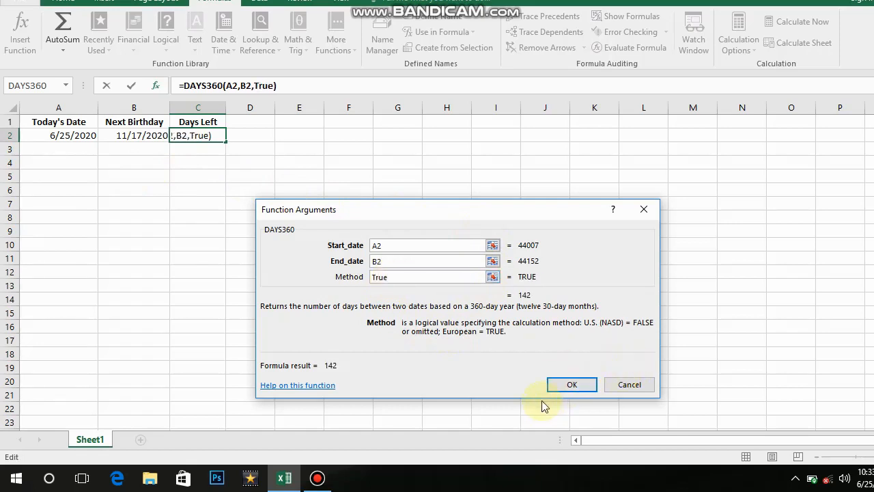
pyautogui.click(568, 383)
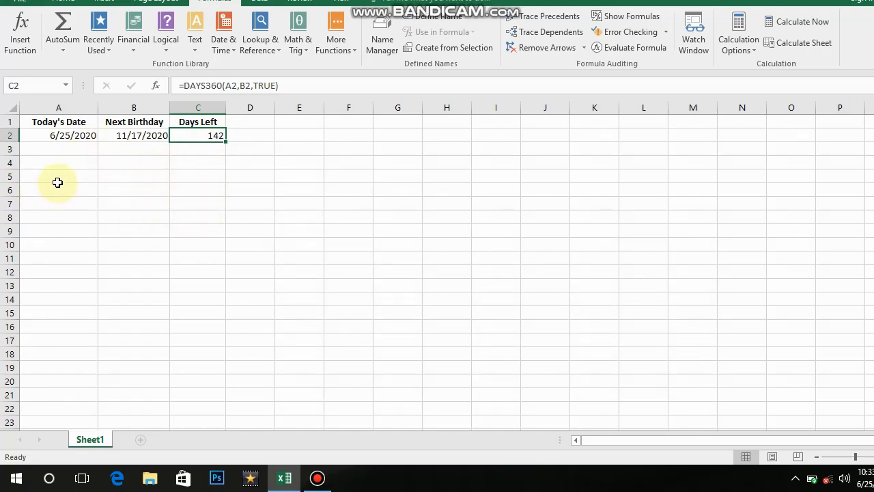
# Enter the headers Date Ordered, Date Sent and Timeline in cells A9, B9 and C9
pyautogui.scroll(-2, 79, 199)
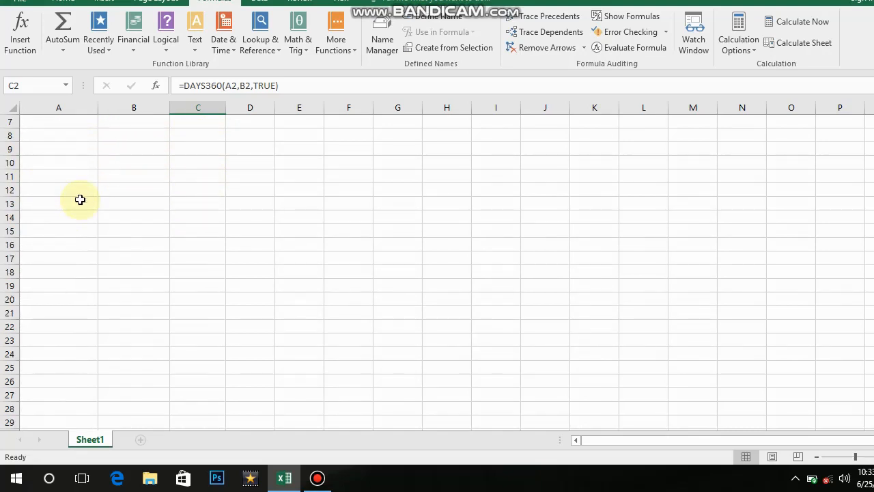
pyautogui.click(56, 149)
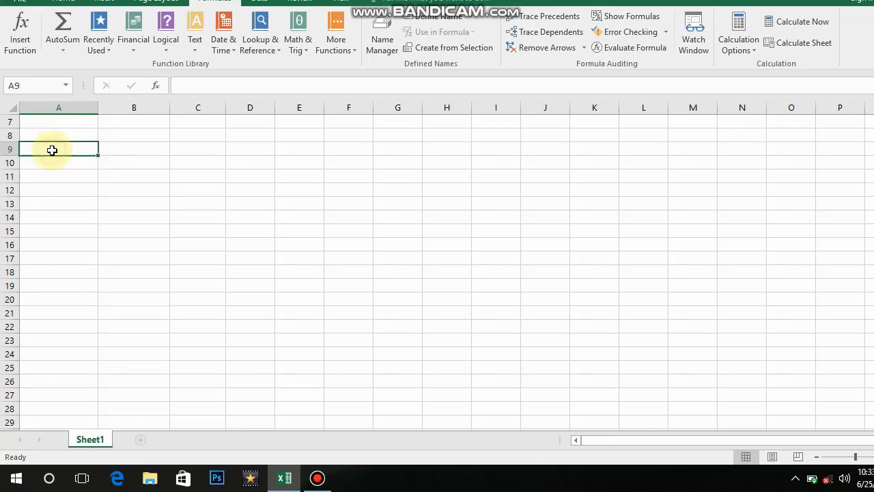
pyautogui.write('D')
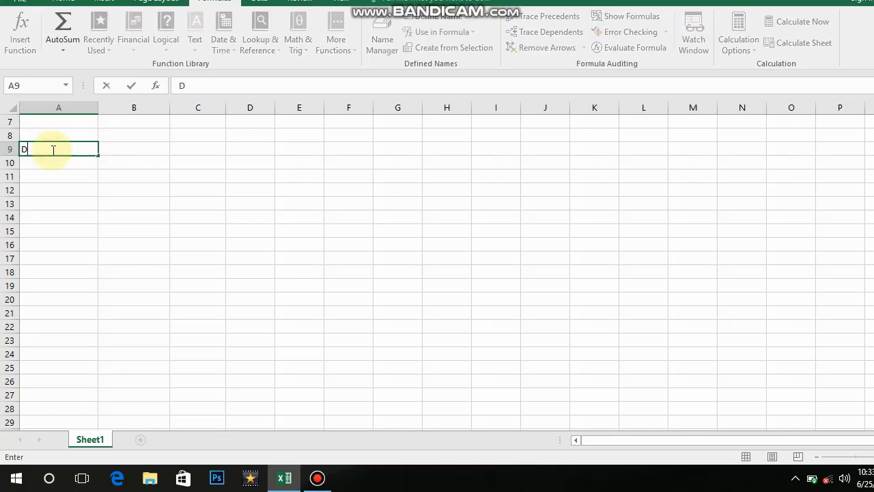
pyautogui.write('ate Ordered')
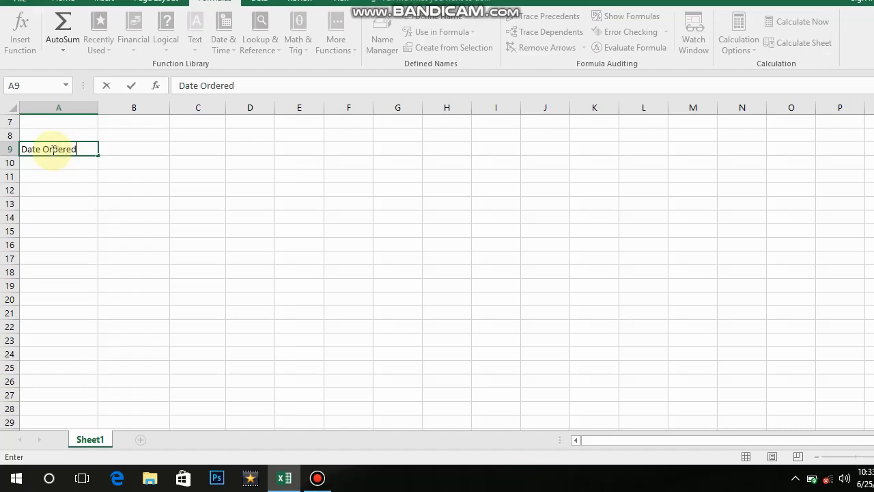
pyautogui.click(157, 150)
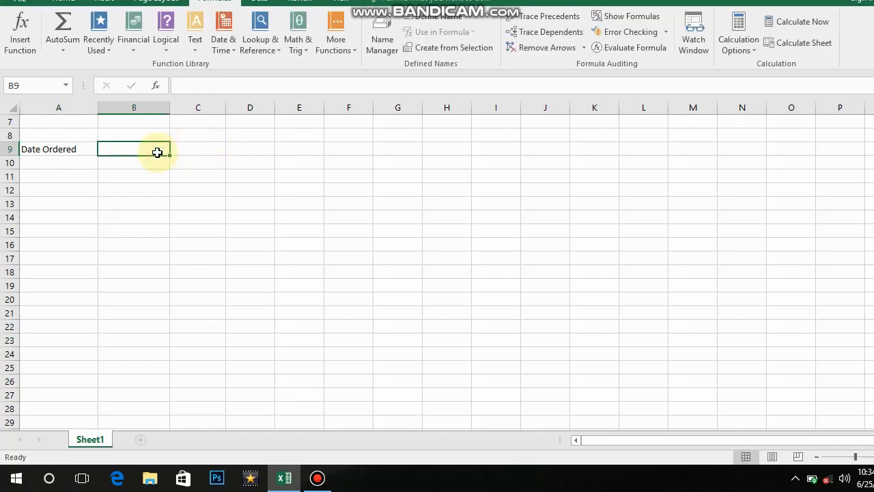
pyautogui.write('D')
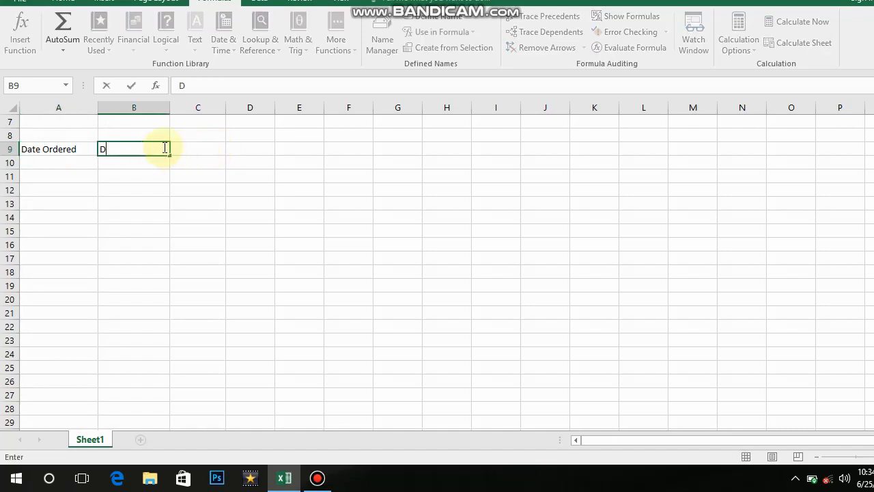
pyautogui.write('ate Sent')
pyautogui.click(209, 151)
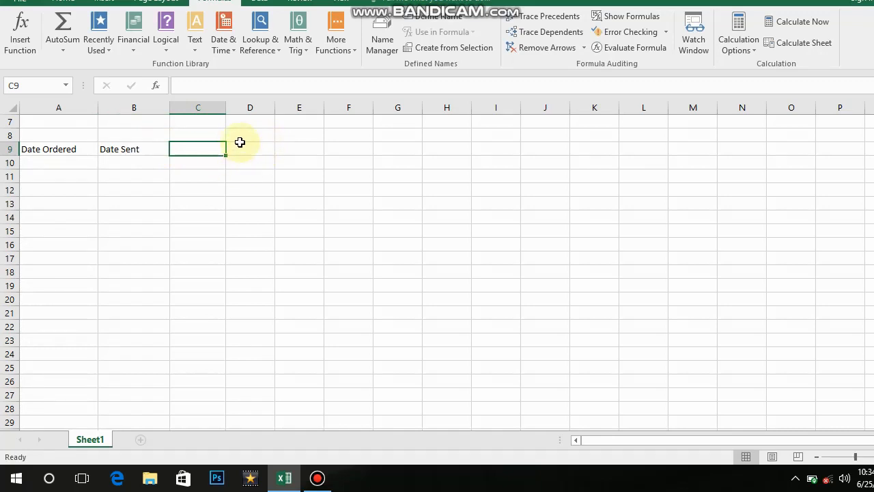
pyautogui.write('T')
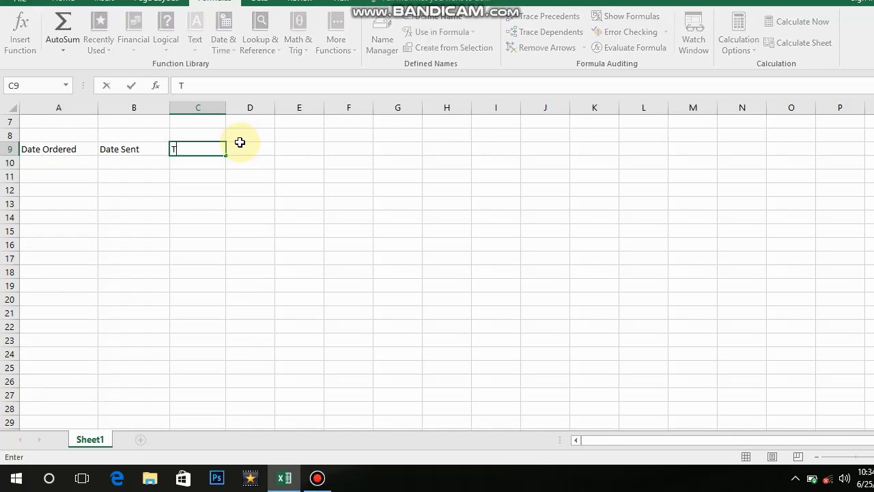
pyautogui.write('imeline')
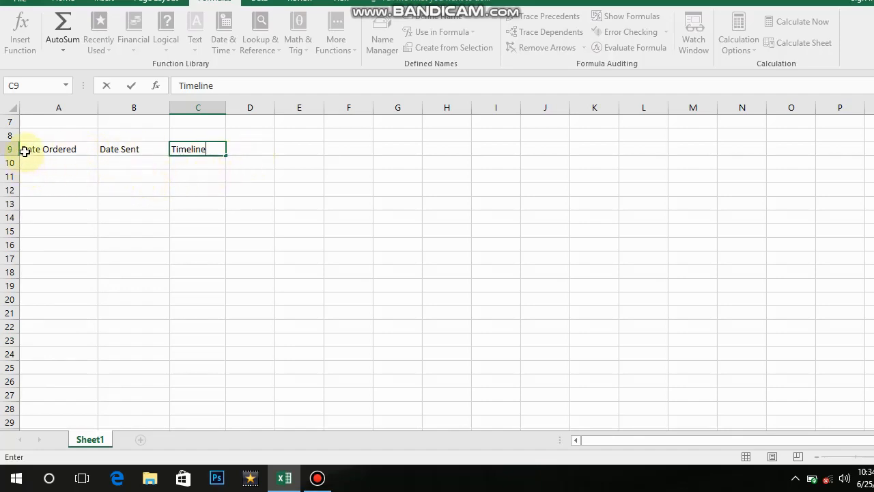
# Center and bold the headers in A9:C9
pyautogui.moveTo(25, 151); pyautogui.dragTo(194, 149)
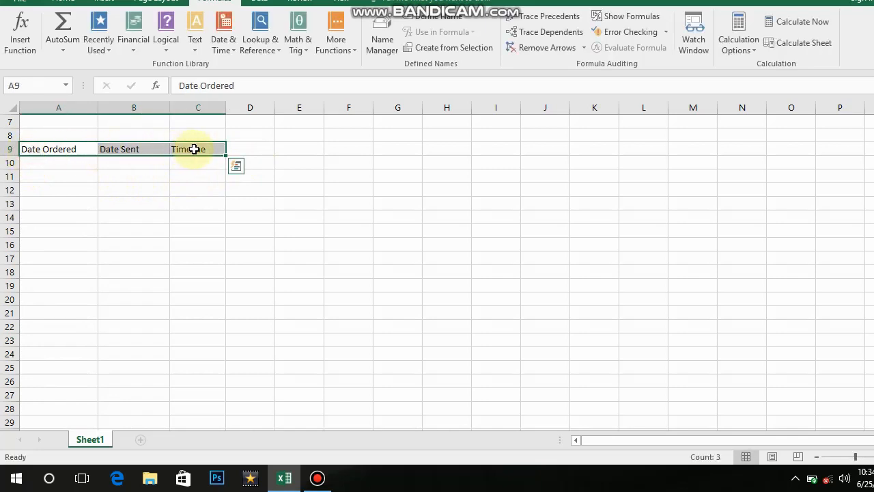
pyautogui.click(63, 0)
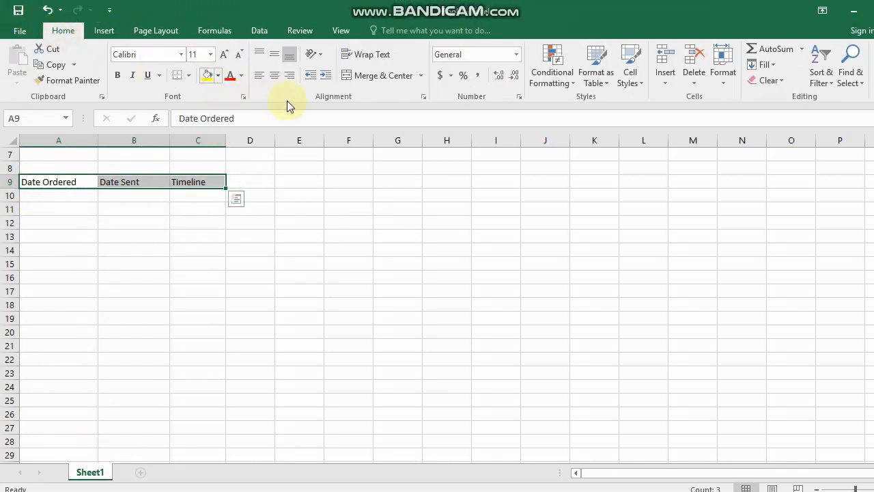
pyautogui.click(275, 80)
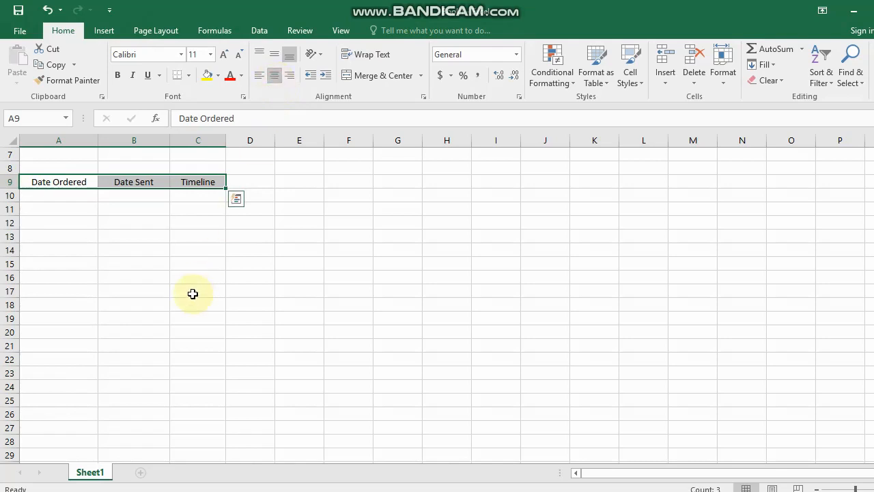
pyautogui.click(117, 77)
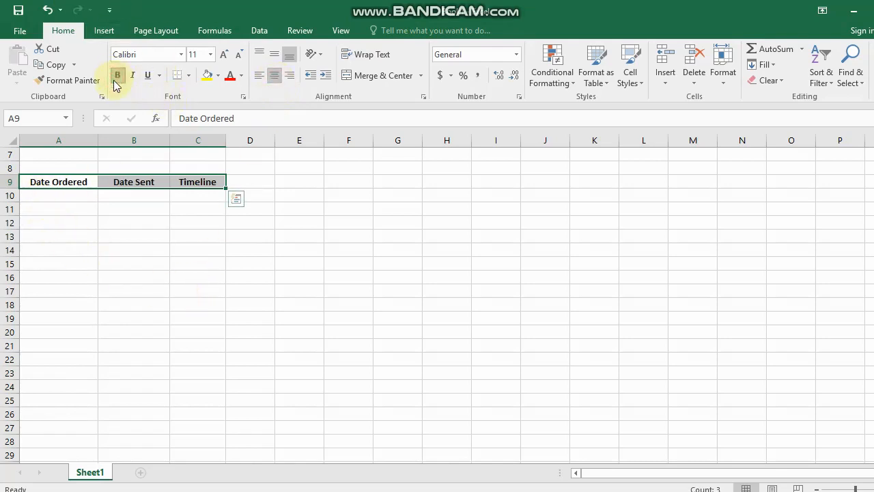
# Insert the DATE function in A10 under Date Ordered with year 2020, month 5 and day 28
pyautogui.click(55, 198)
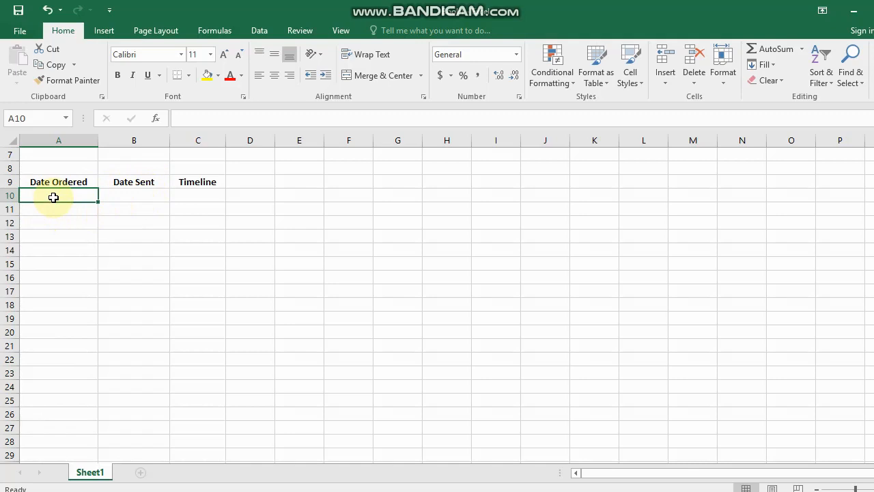
pyautogui.write('2')
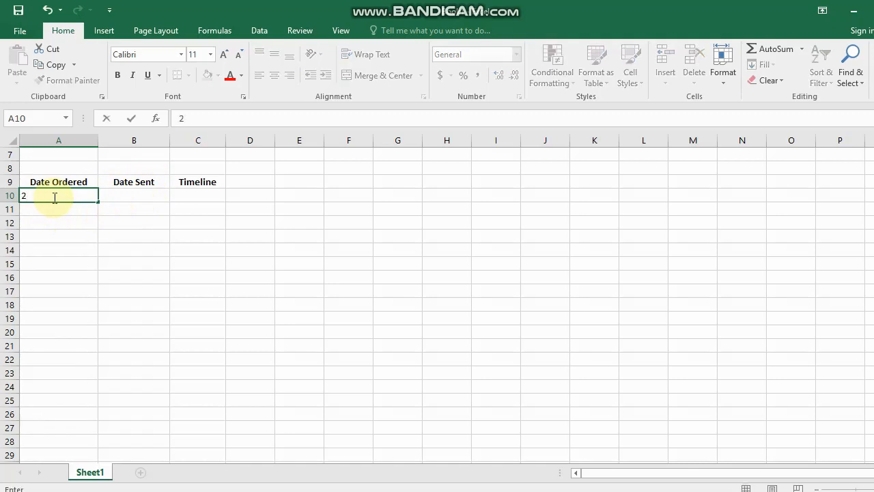
pyautogui.press('BackSpace')
pyautogui.click(233, 30)
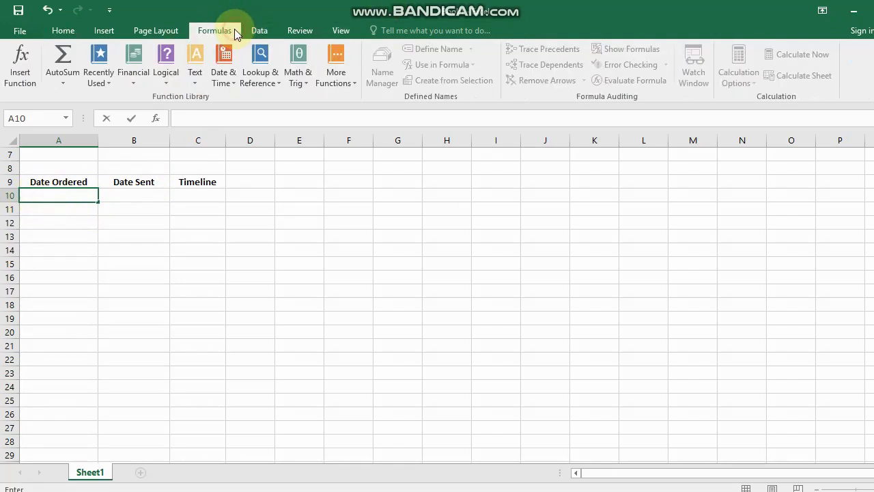
pyautogui.click(231, 77)
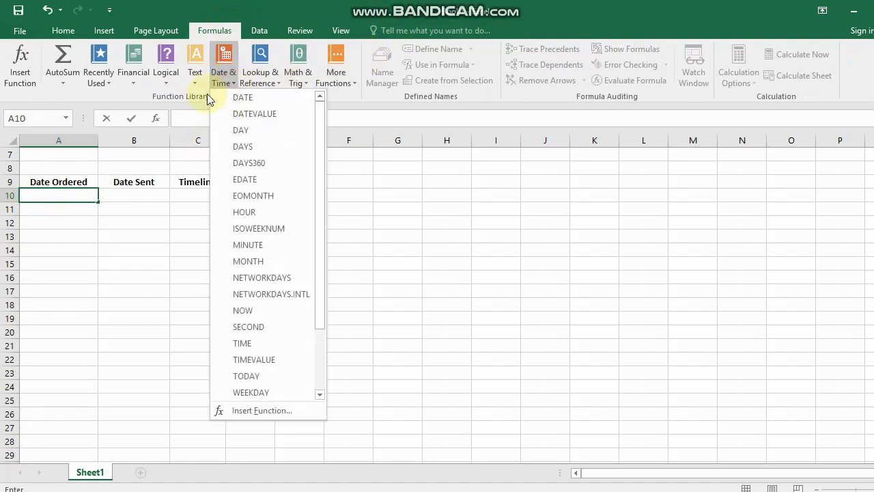
pyautogui.click(243, 98)
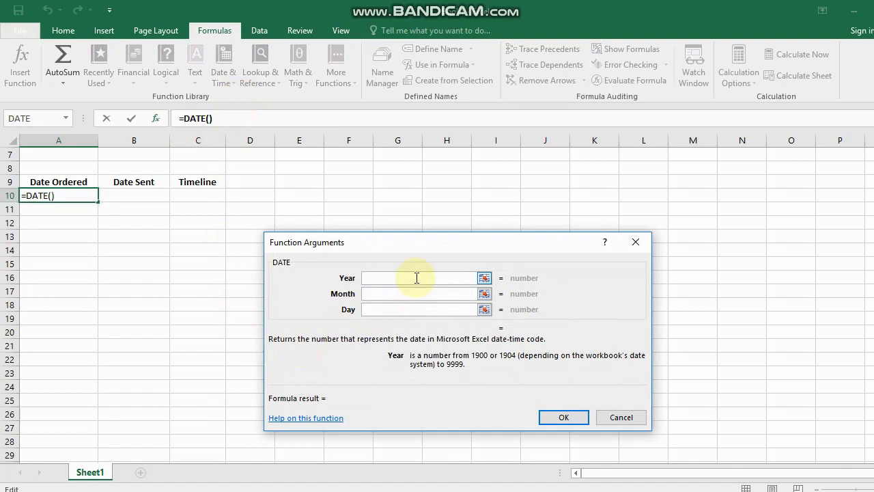
pyautogui.write('2')
pyautogui.press('BackSpace')
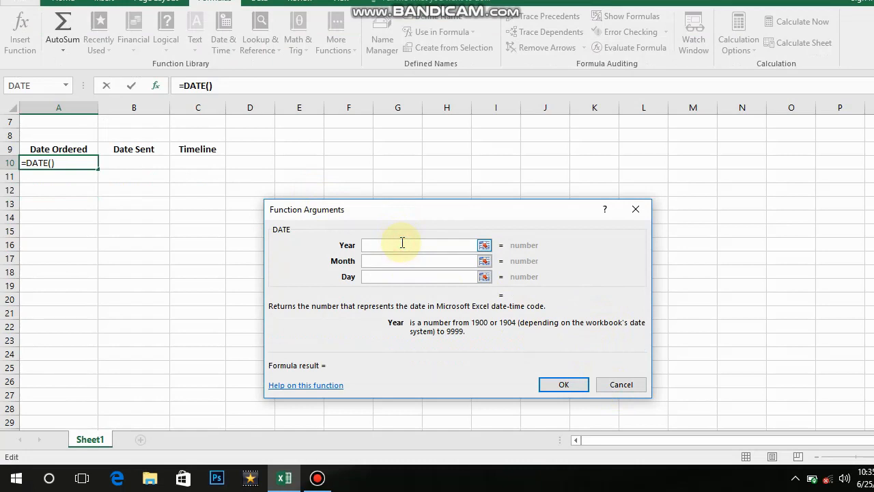
pyautogui.write('2')
pyautogui.press('BackSpace')
pyautogui.write('2020')
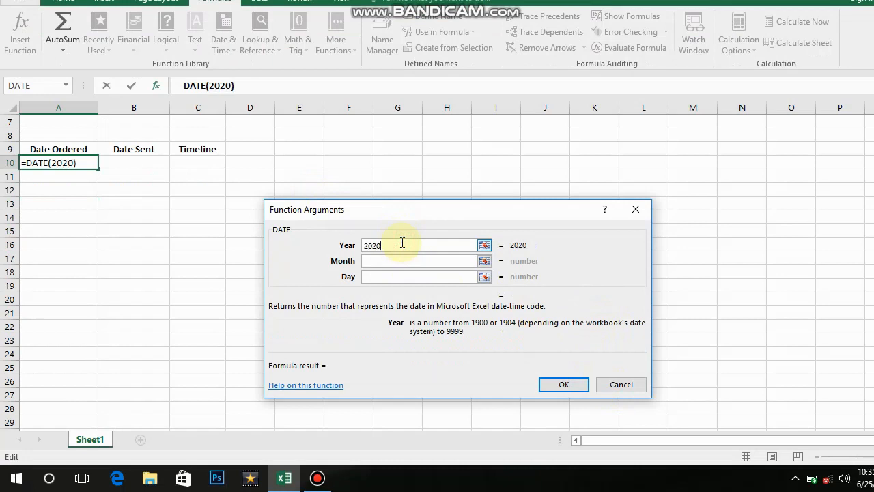
pyautogui.click(399, 262)
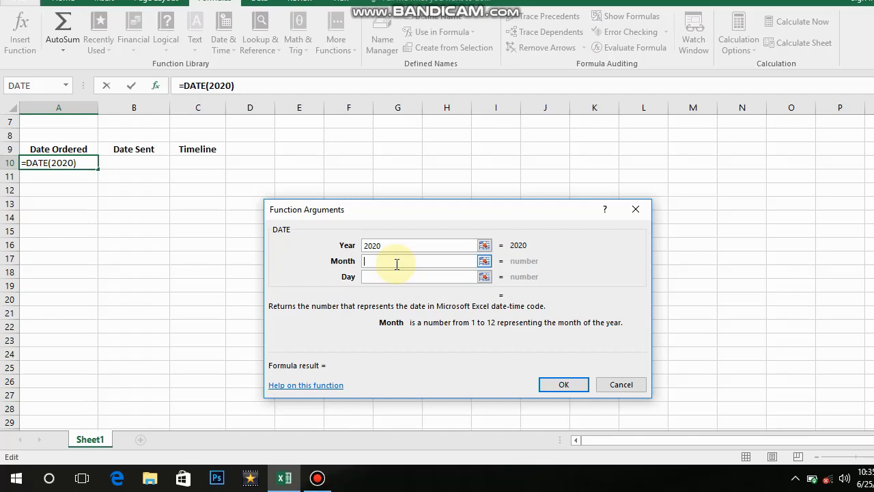
pyautogui.write('28')
pyautogui.press('BackSpace')
pyautogui.press('BackSpace')
pyautogui.write('5')
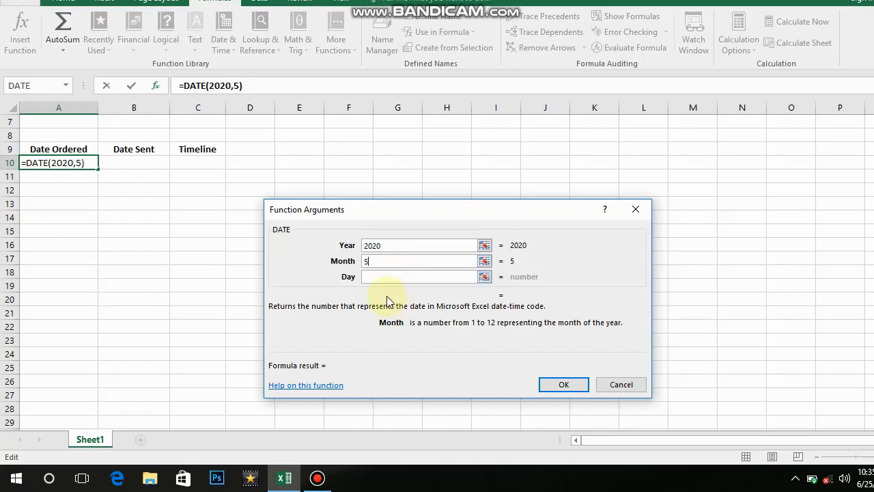
pyautogui.click(385, 277)
pyautogui.write('28')
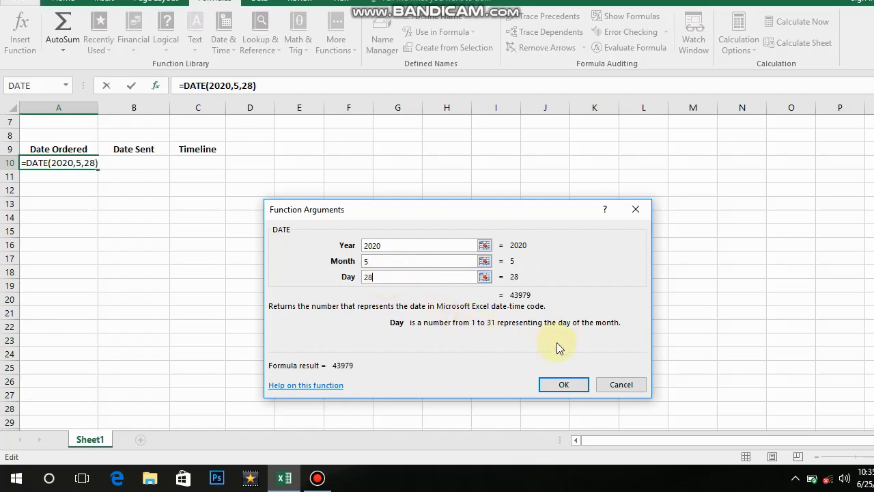
pyautogui.click(564, 384)
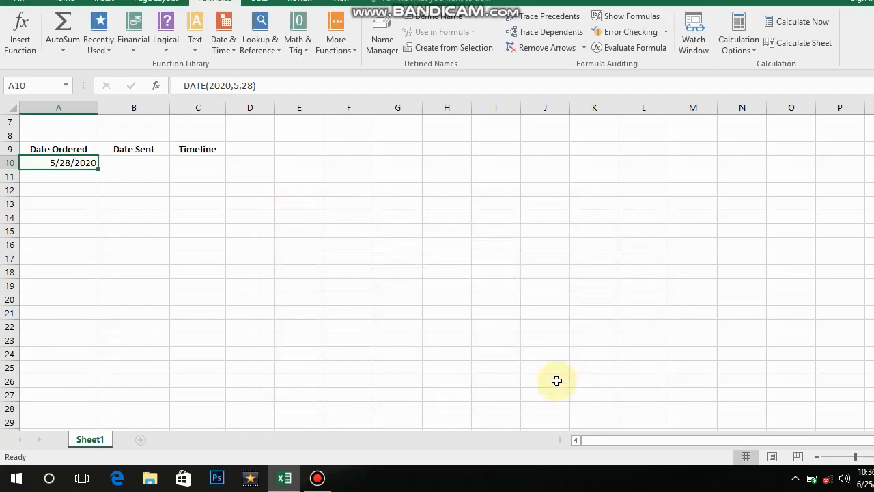
# Insert the DATE function in B10 under Date Sent with year 2020, month 6 and day 11
pyautogui.click(143, 164)
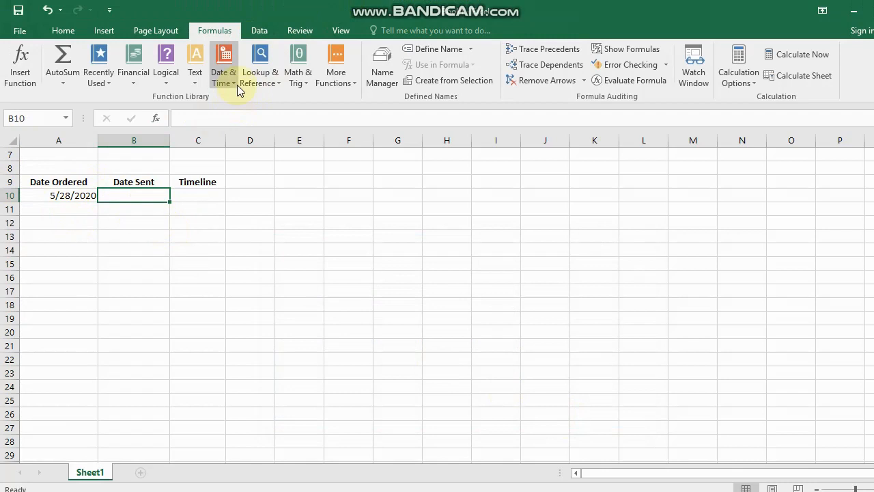
pyautogui.click(237, 53)
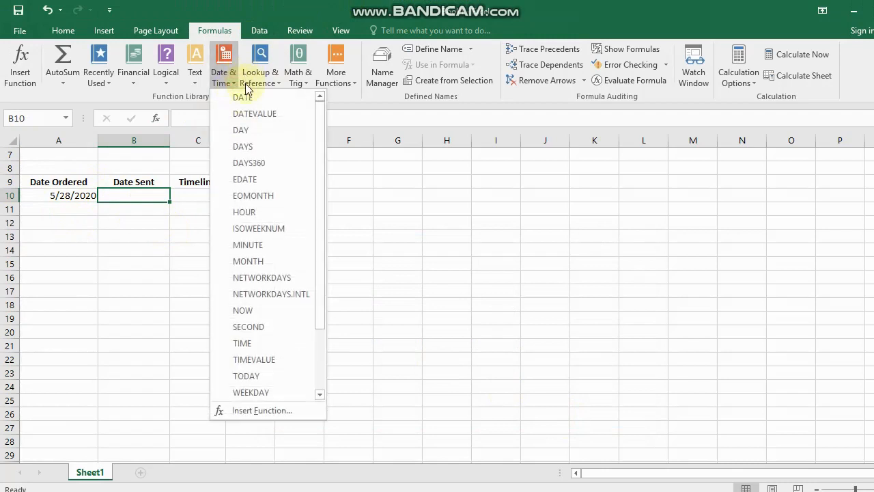
pyautogui.click(243, 99)
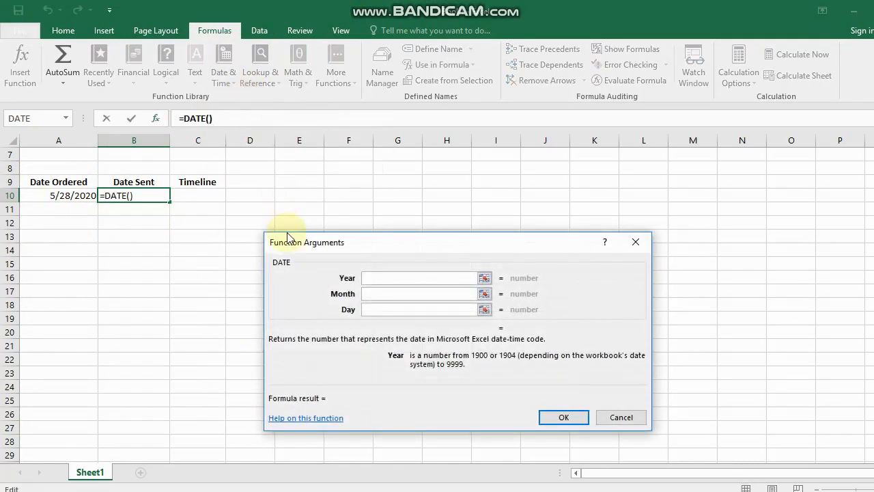
pyautogui.write('2020')
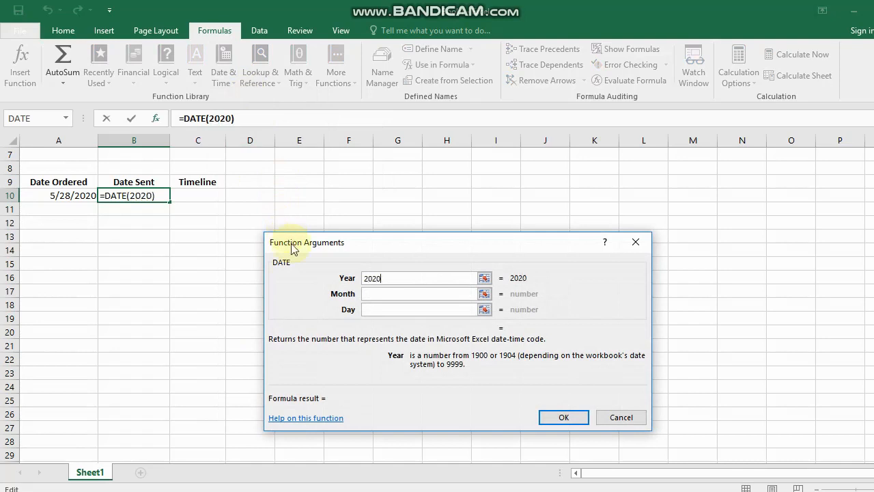
pyautogui.click(372, 294)
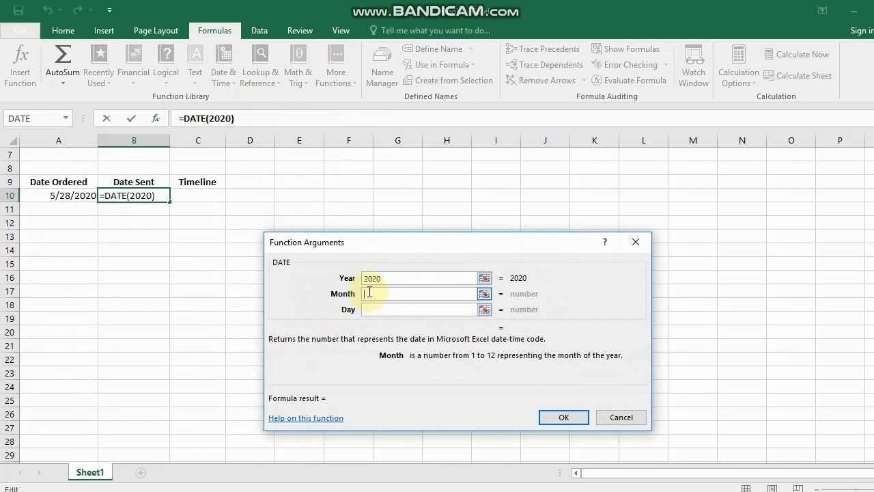
pyautogui.write('6')
pyautogui.click(386, 310)
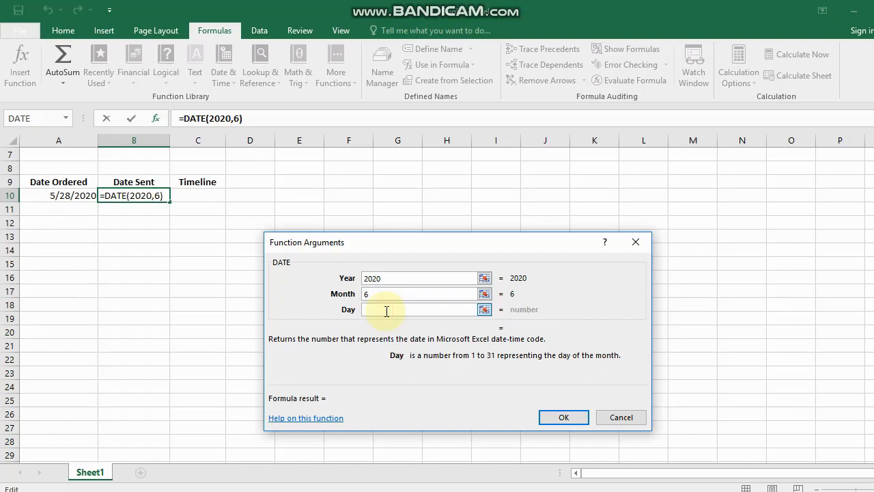
pyautogui.write('11')
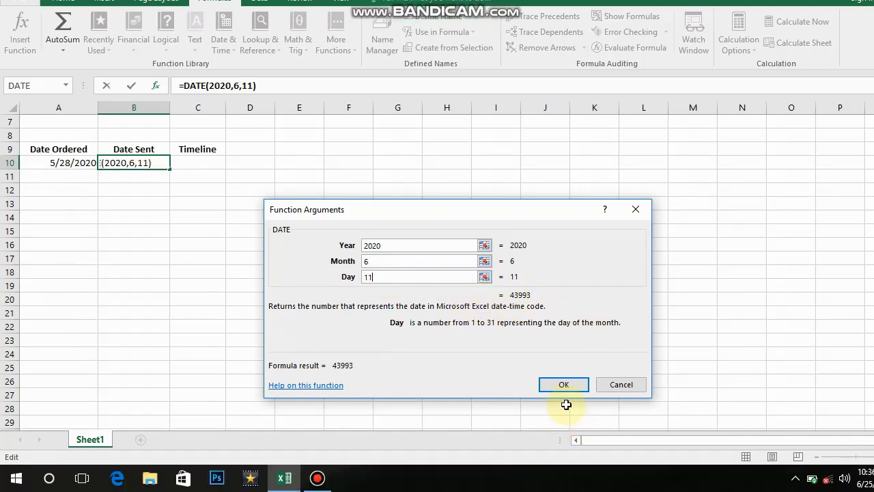
pyautogui.click(565, 419)
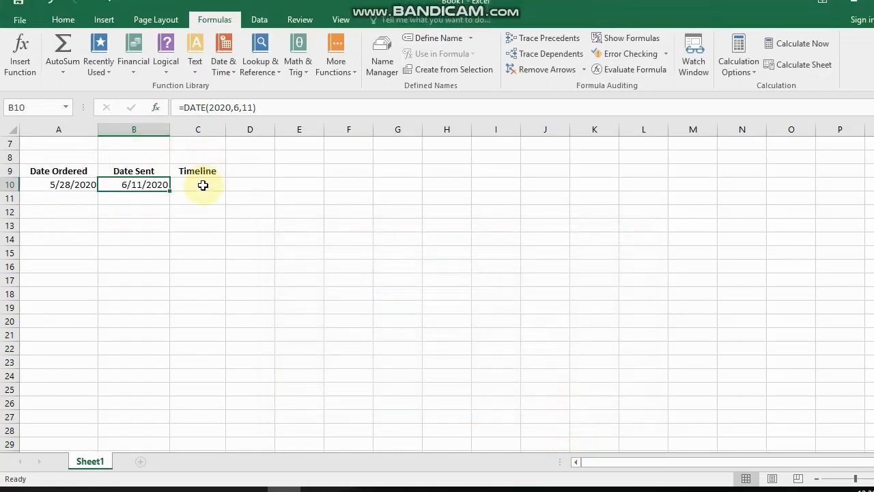
# Insert the DAYS360 function in C10 under Timeline with start date A10, end date B10 and method True
pyautogui.click(203, 185)
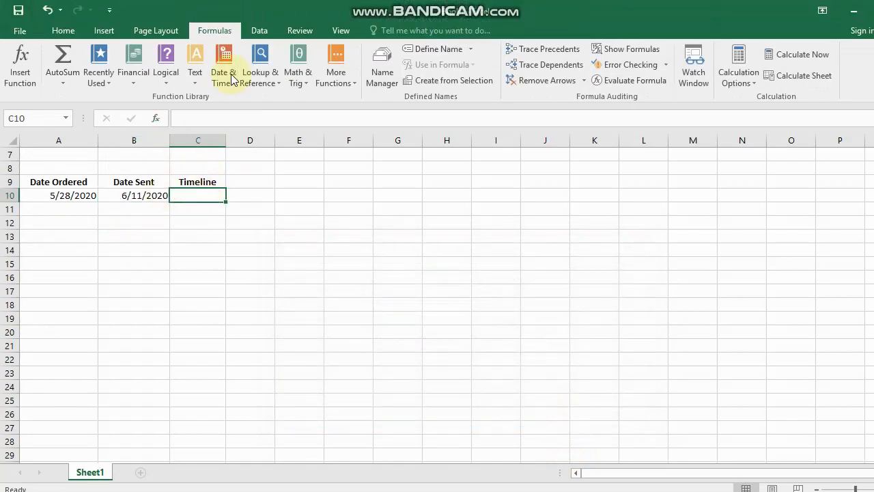
pyautogui.click(230, 80)
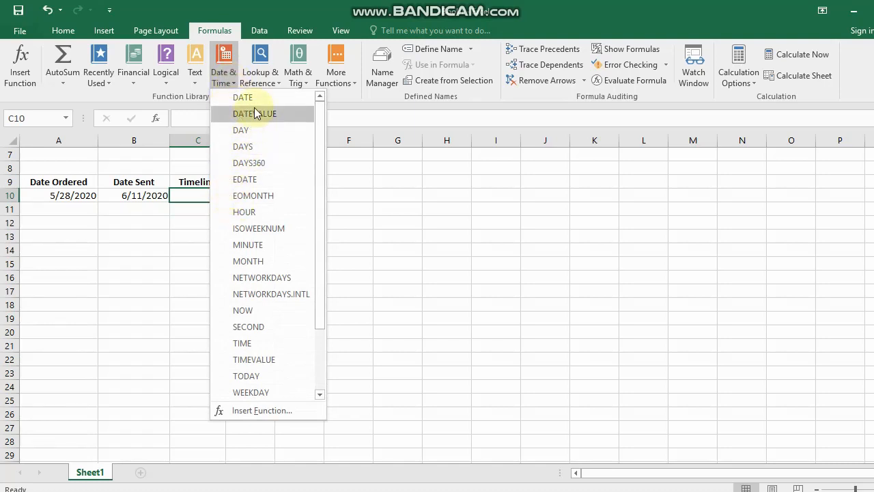
pyautogui.click(253, 165)
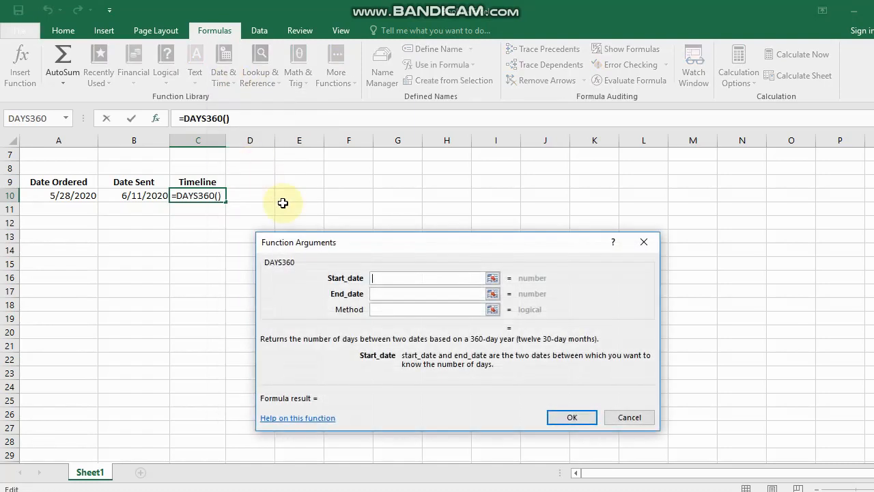
pyautogui.click(411, 279)
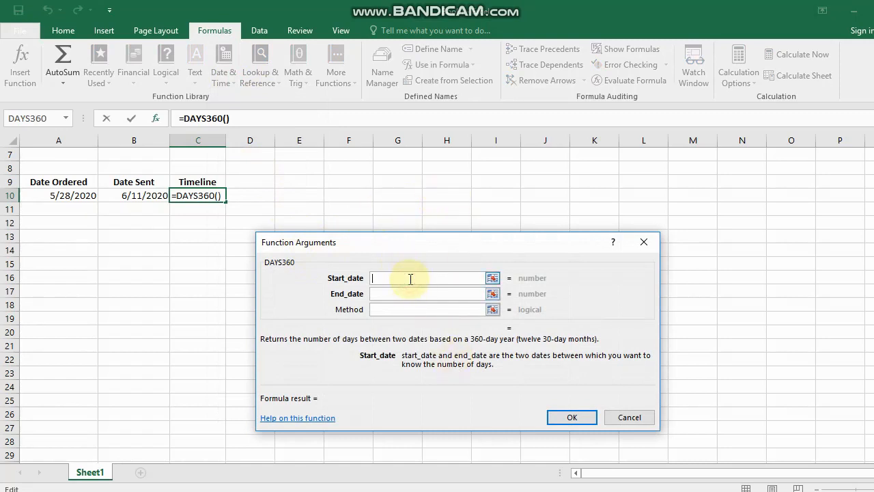
pyautogui.write('A10')
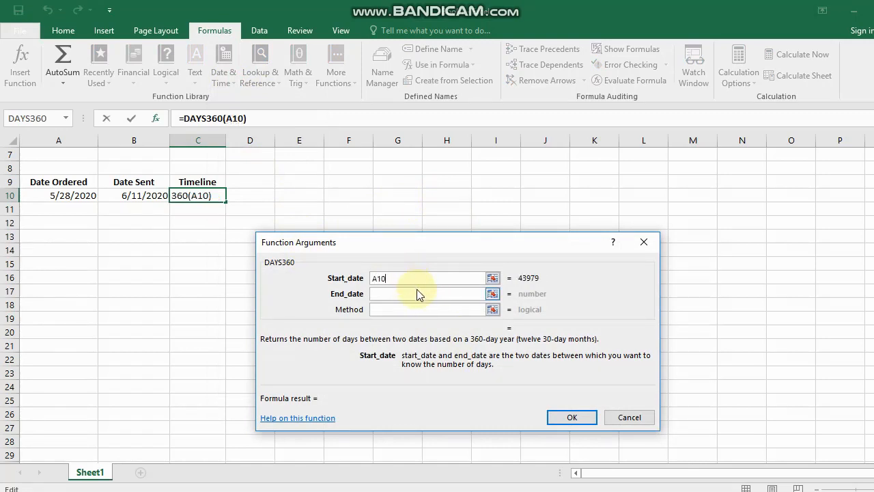
pyautogui.click(423, 293)
pyautogui.write('B')
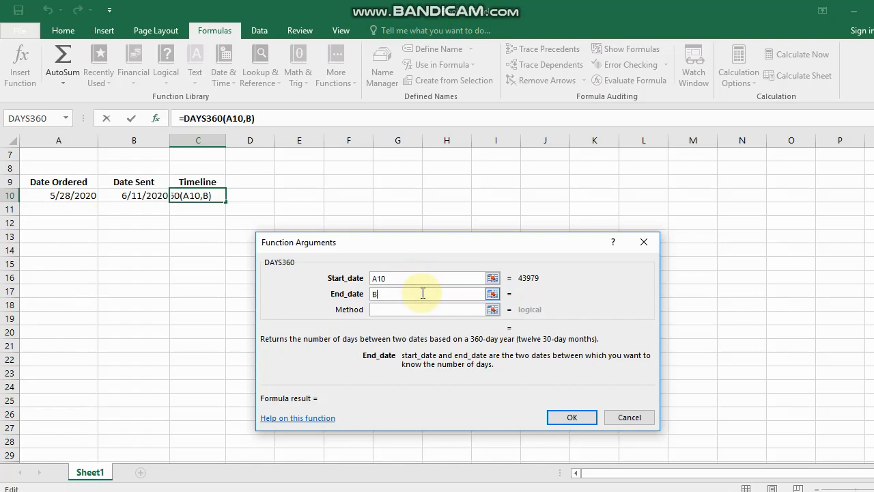
pyautogui.write('10')
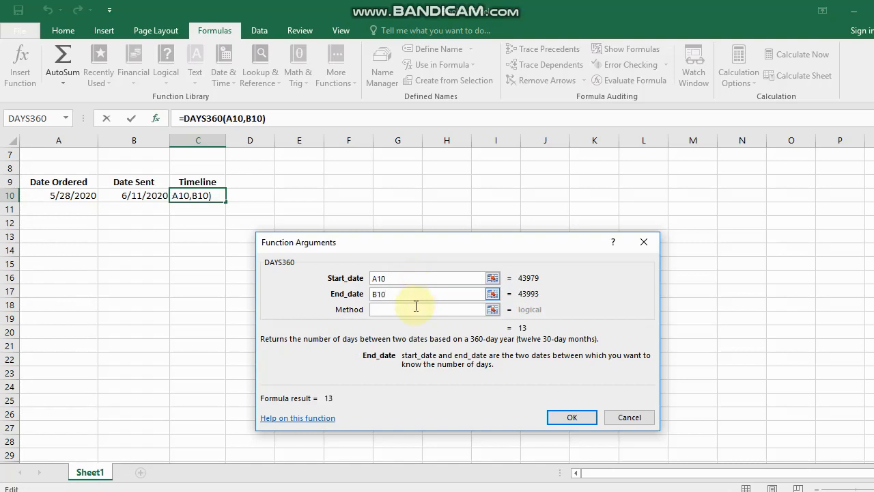
pyautogui.click(414, 309)
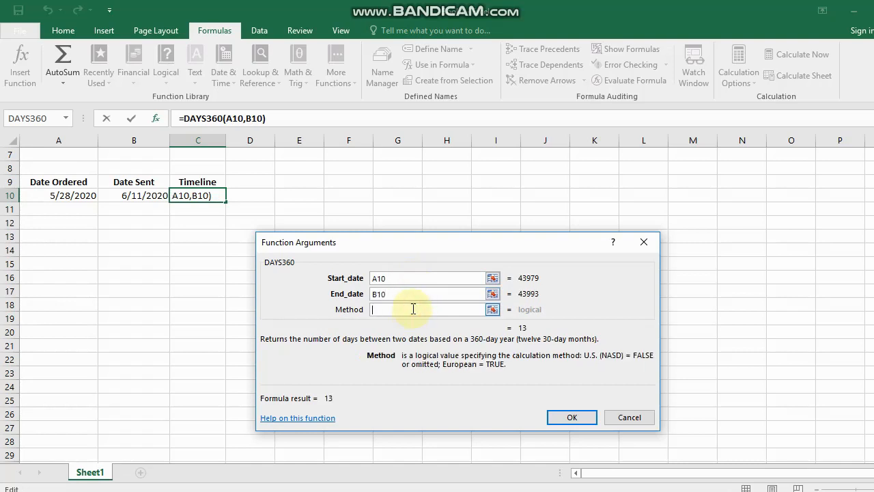
pyautogui.write('True')
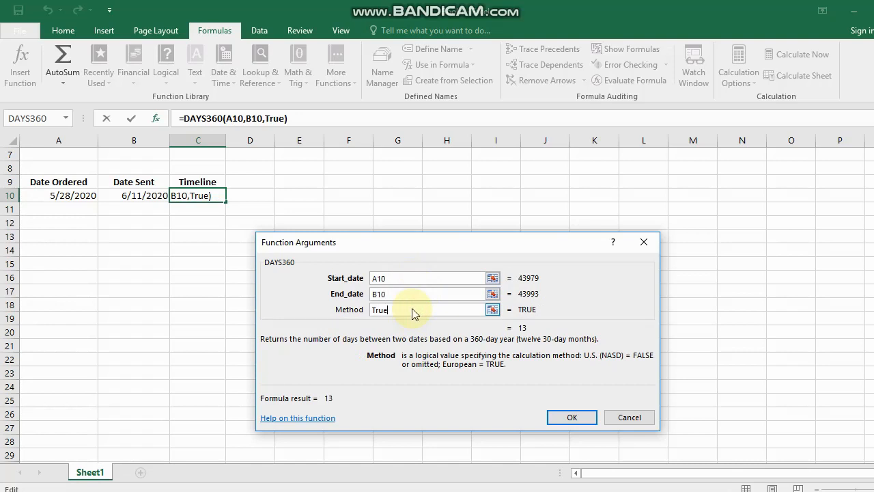
pyautogui.press('Return')
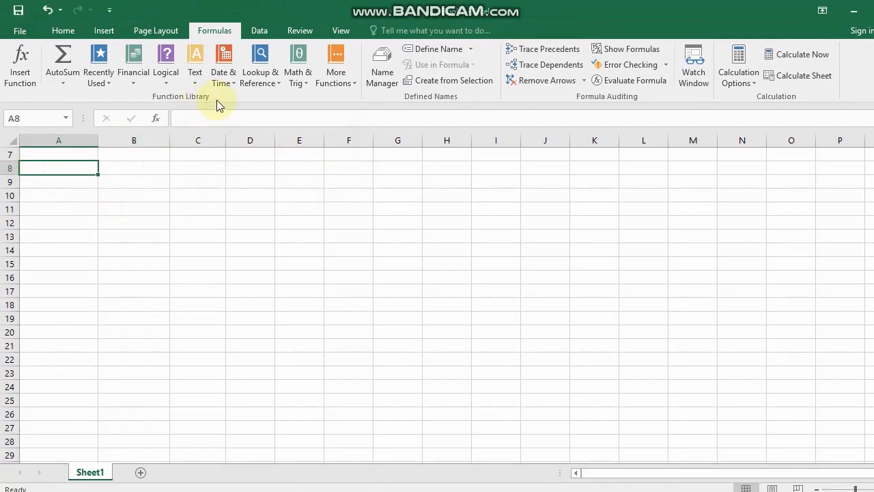
# Enter the formula =Now() in cell A8
pyautogui.click(216, 119)
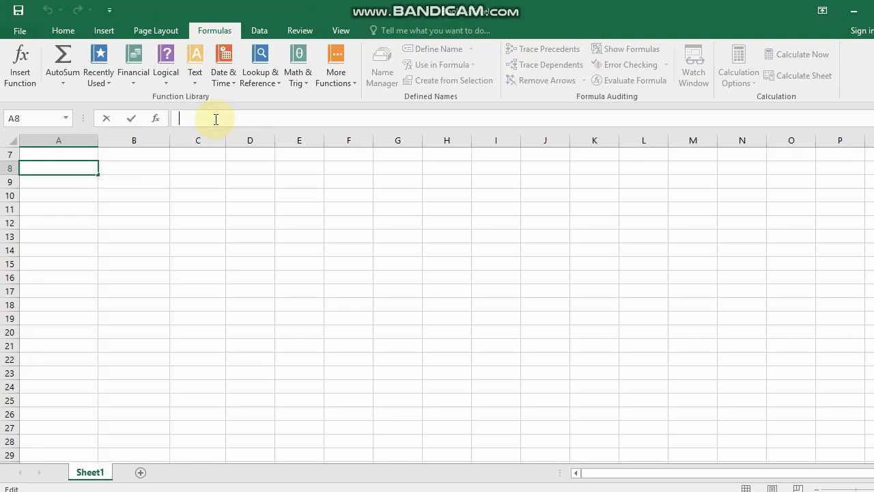
pyautogui.write('=Now')
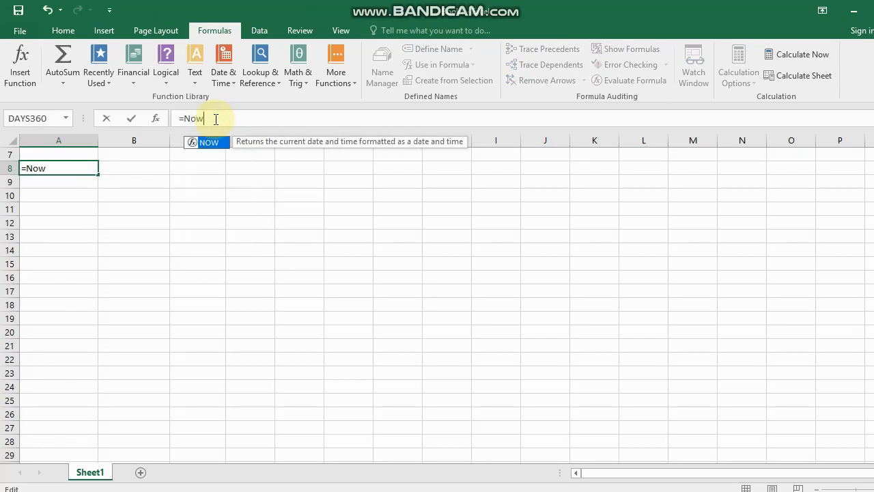
pyautogui.write('(')
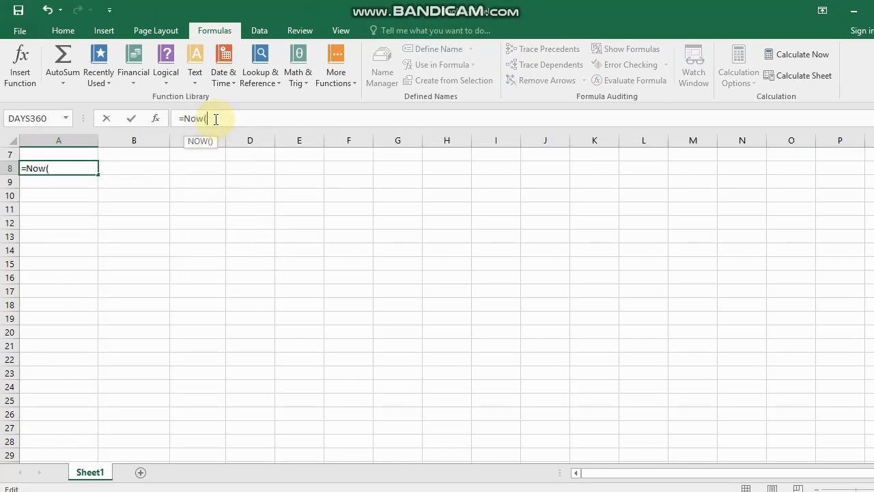
pyautogui.write(')')
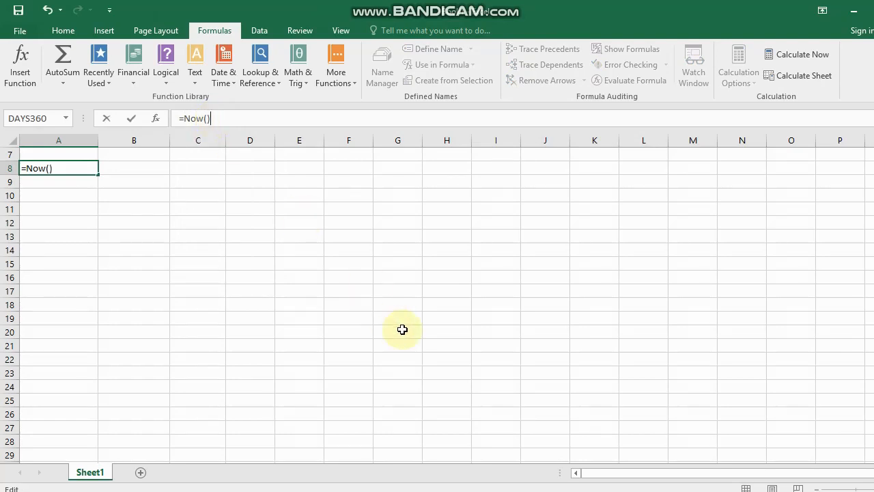
pyautogui.press('Return')
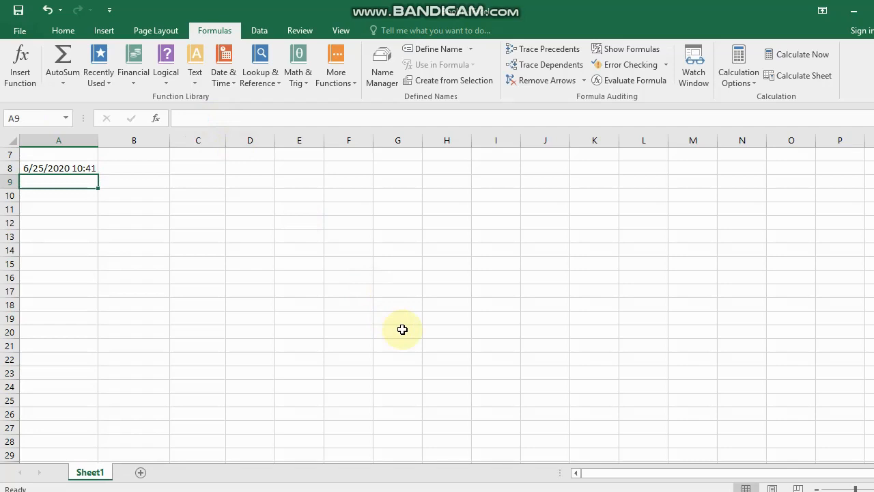
# Format the NOW result in A8 as Time
pyautogui.click(78, 170)
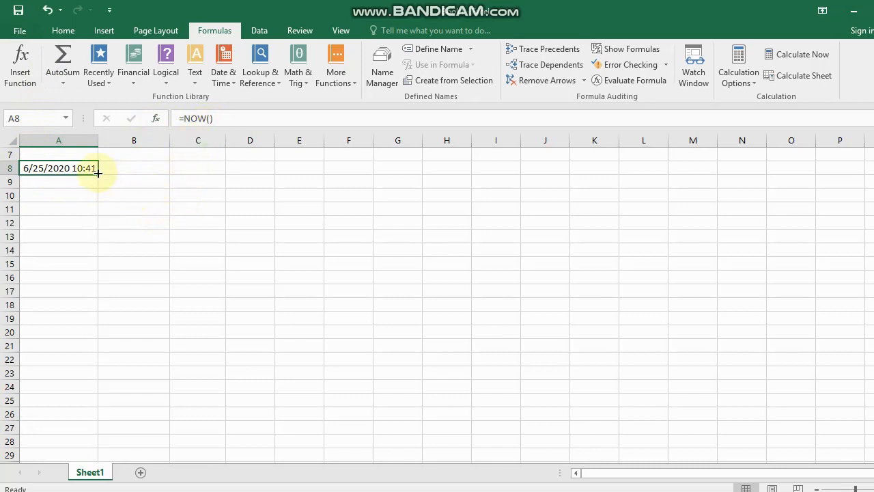
pyautogui.click(64, 33)
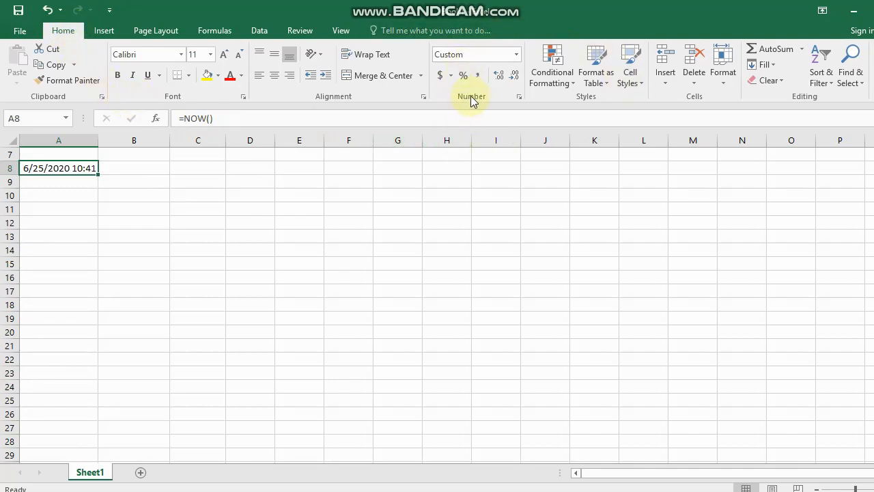
pyautogui.click(517, 55)
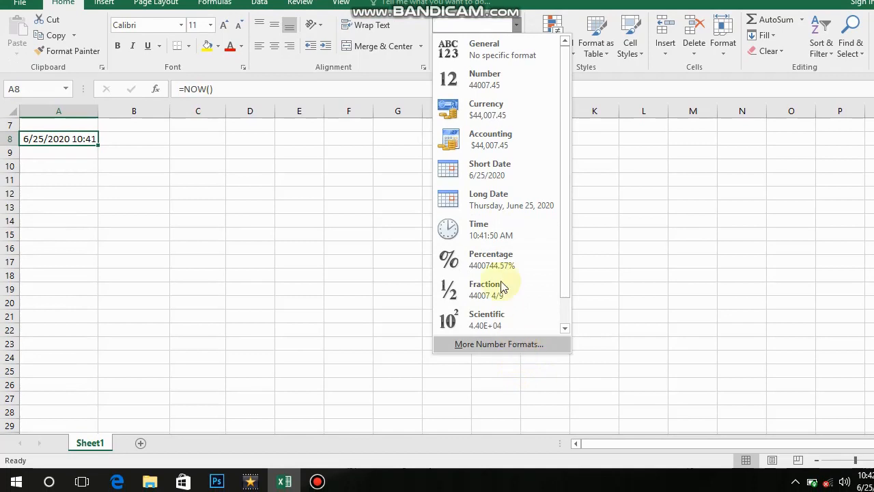
pyautogui.click(490, 231)
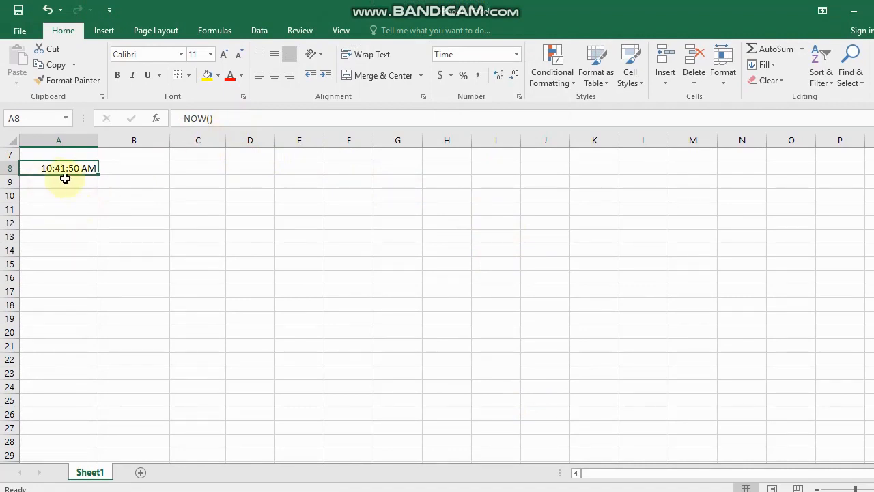
# Change the time format of A8 to the 13:30 type in the Format Cells dialog
pyautogui.click(517, 55)
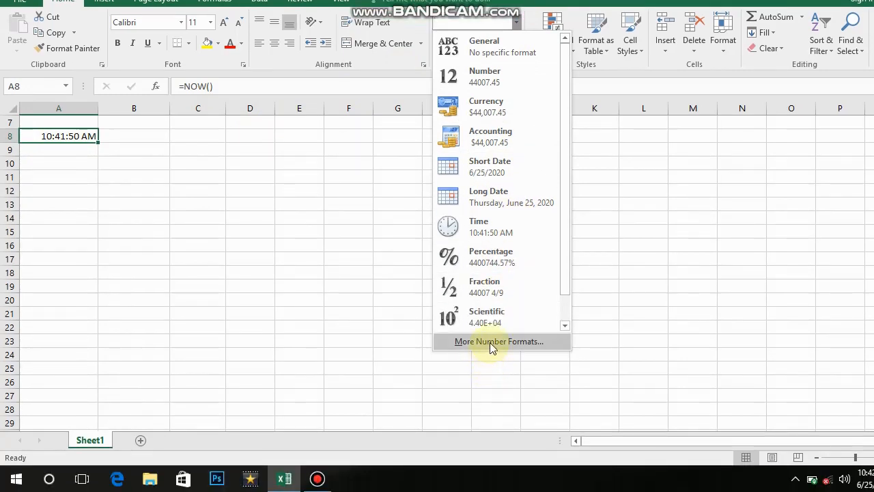
pyautogui.click(490, 342)
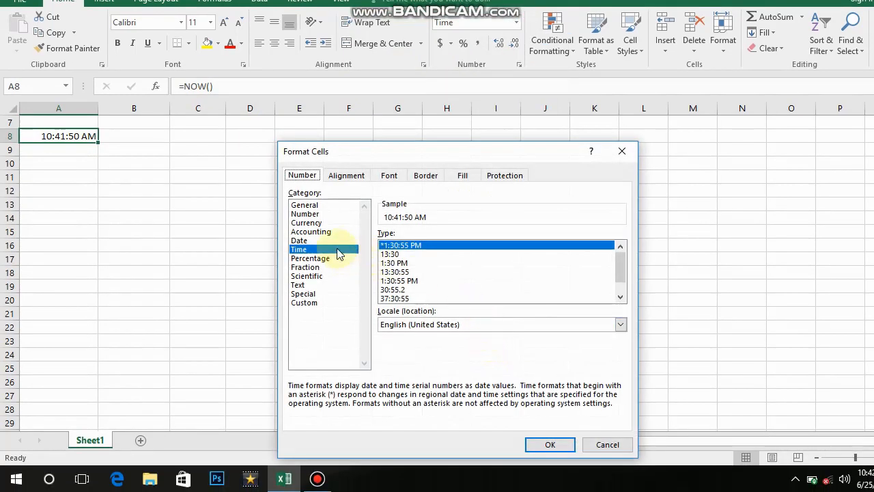
pyautogui.click(337, 250)
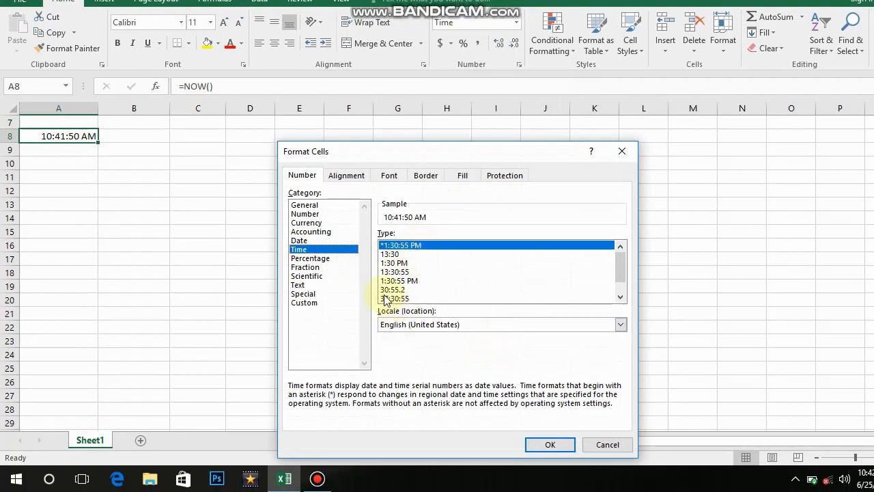
pyautogui.click(390, 255)
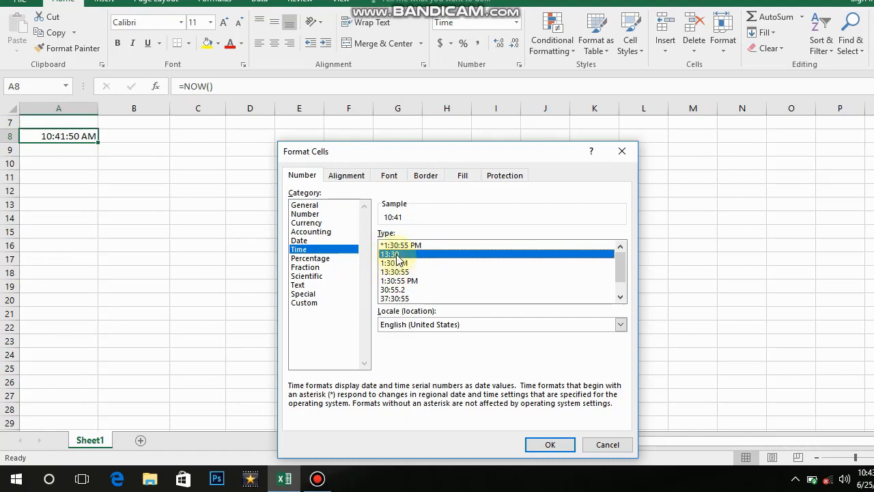
pyautogui.click(537, 442)
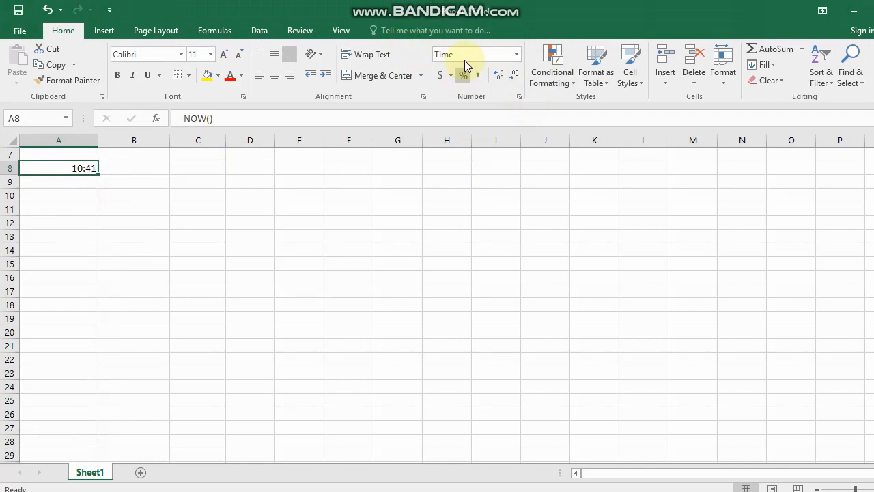
# Set A8 back to the standard Time format and recalculate the workbook several times to refresh the NOW value
pyautogui.click(516, 54)
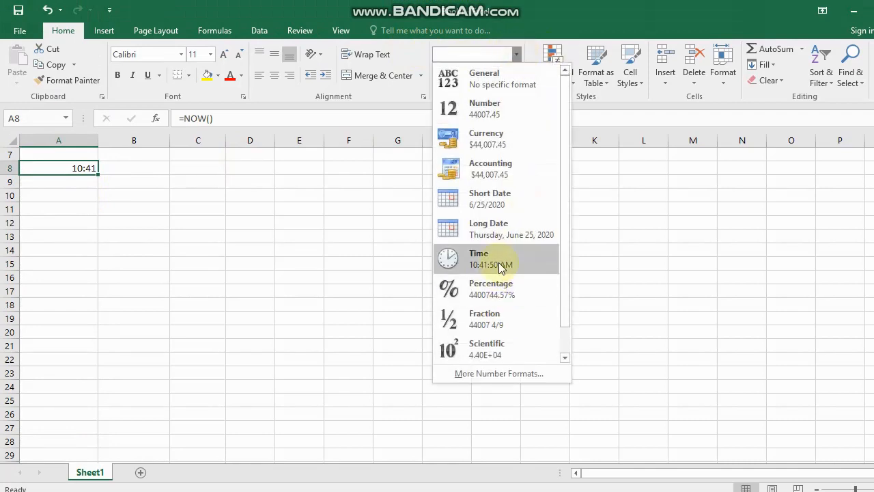
pyautogui.click(507, 262)
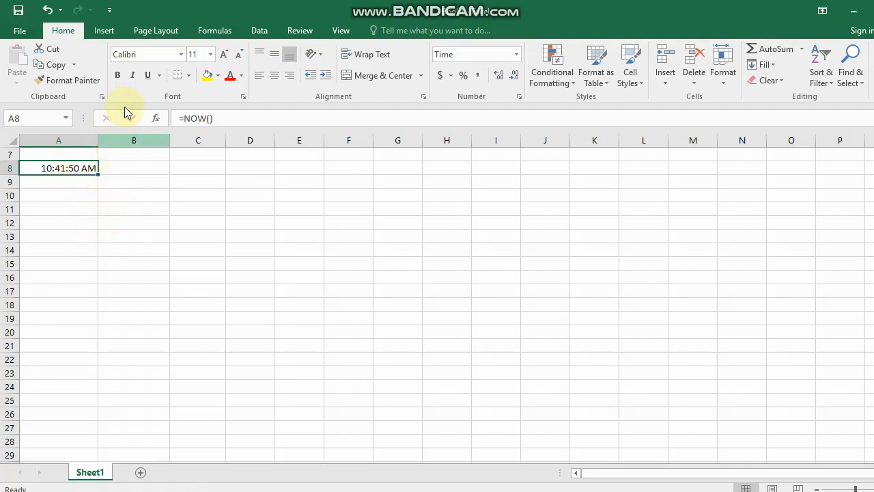
pyautogui.click(196, 32)
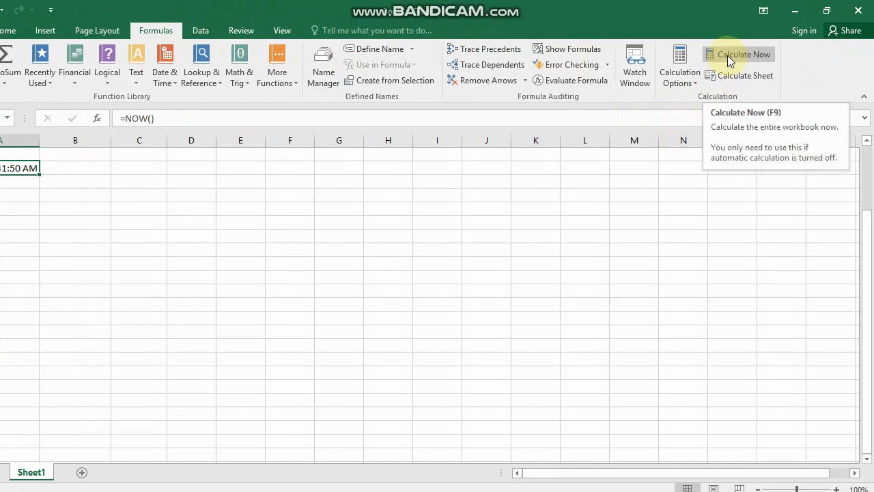
pyautogui.click(728, 55)
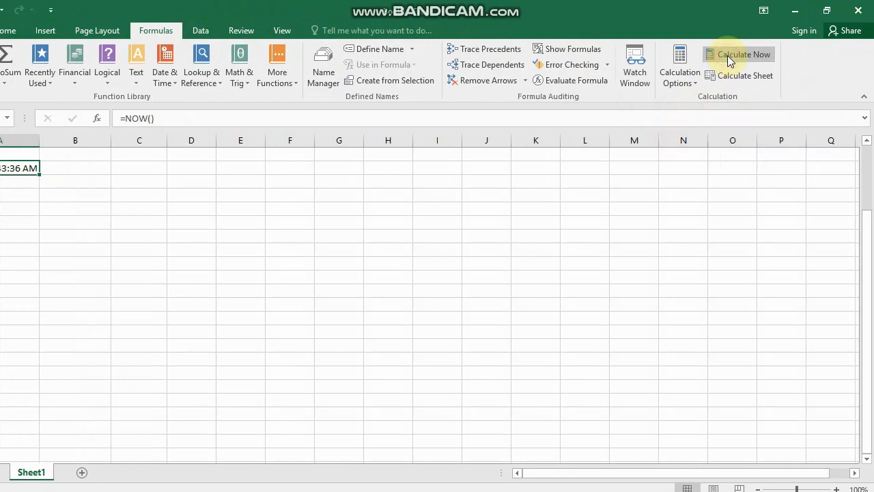
pyautogui.click(727, 55)
pyautogui.click(728, 55)
pyautogui.click(727, 55)
pyautogui.click(727, 55)
pyautogui.click(727, 55)
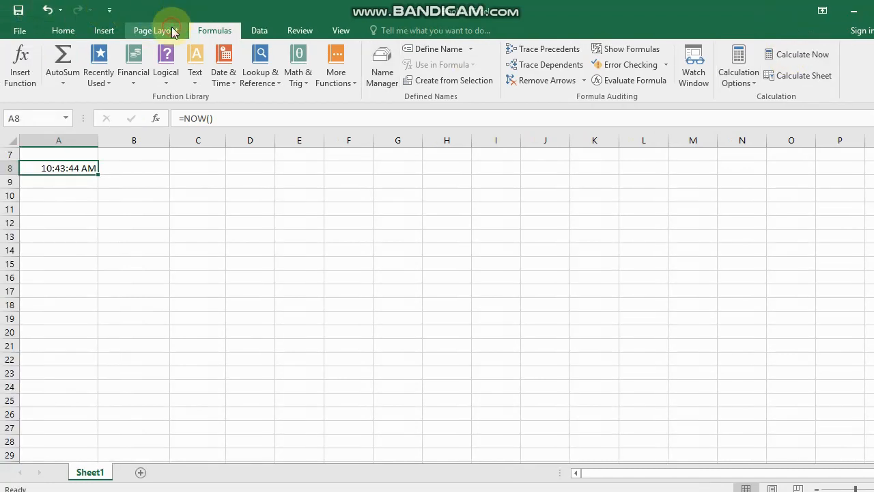
pyautogui.click(161, 30)
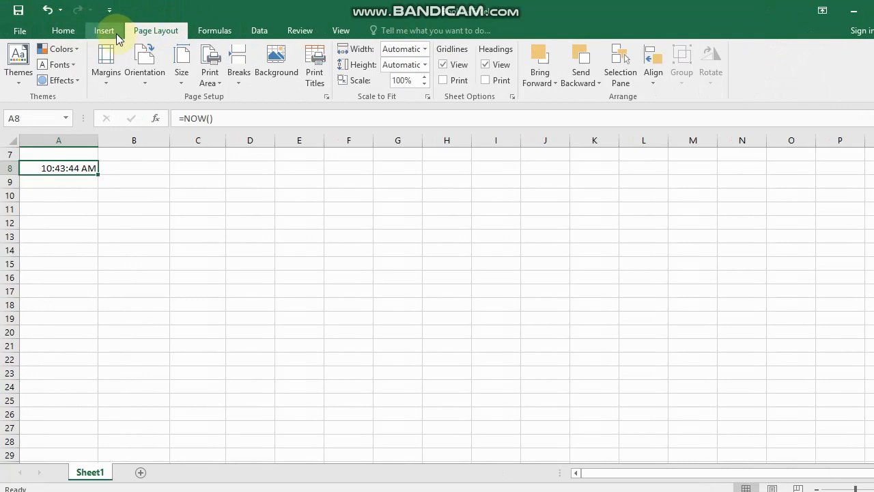
pyautogui.click(115, 34)
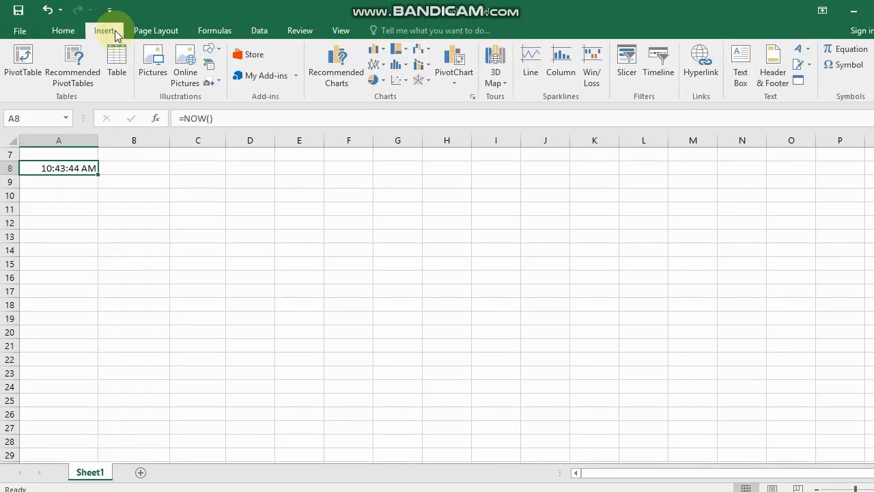